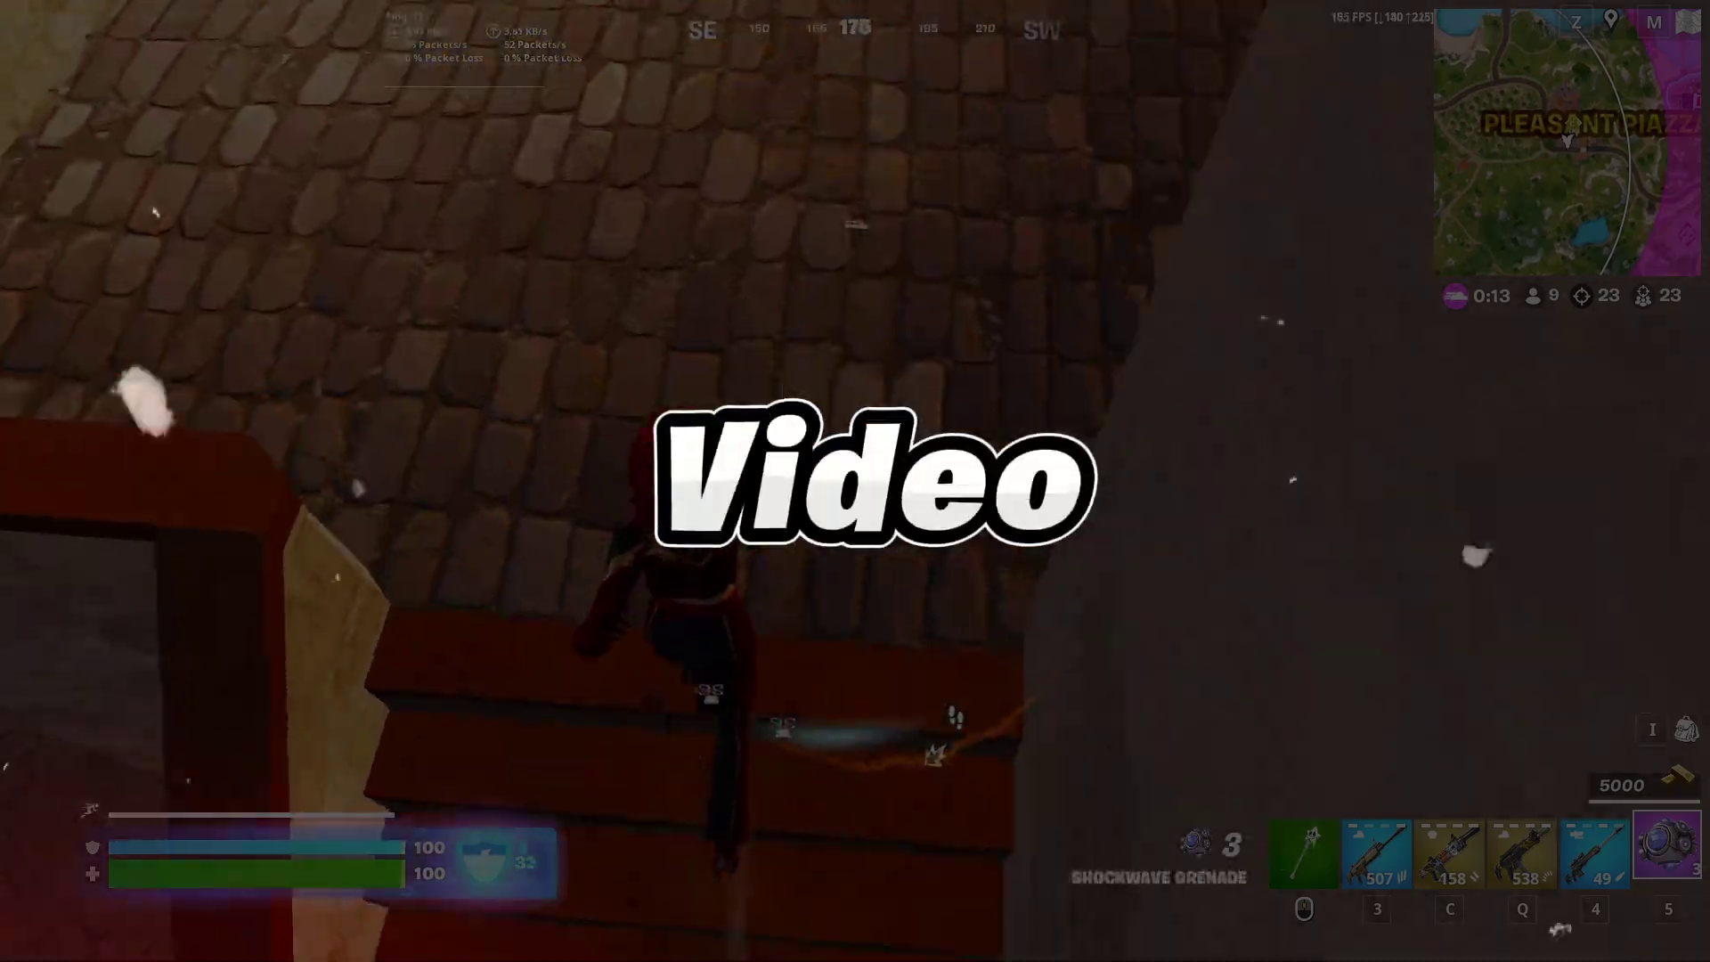
# - Scroll the blog post down to the Download File link and open it
pyautogui.press('c')
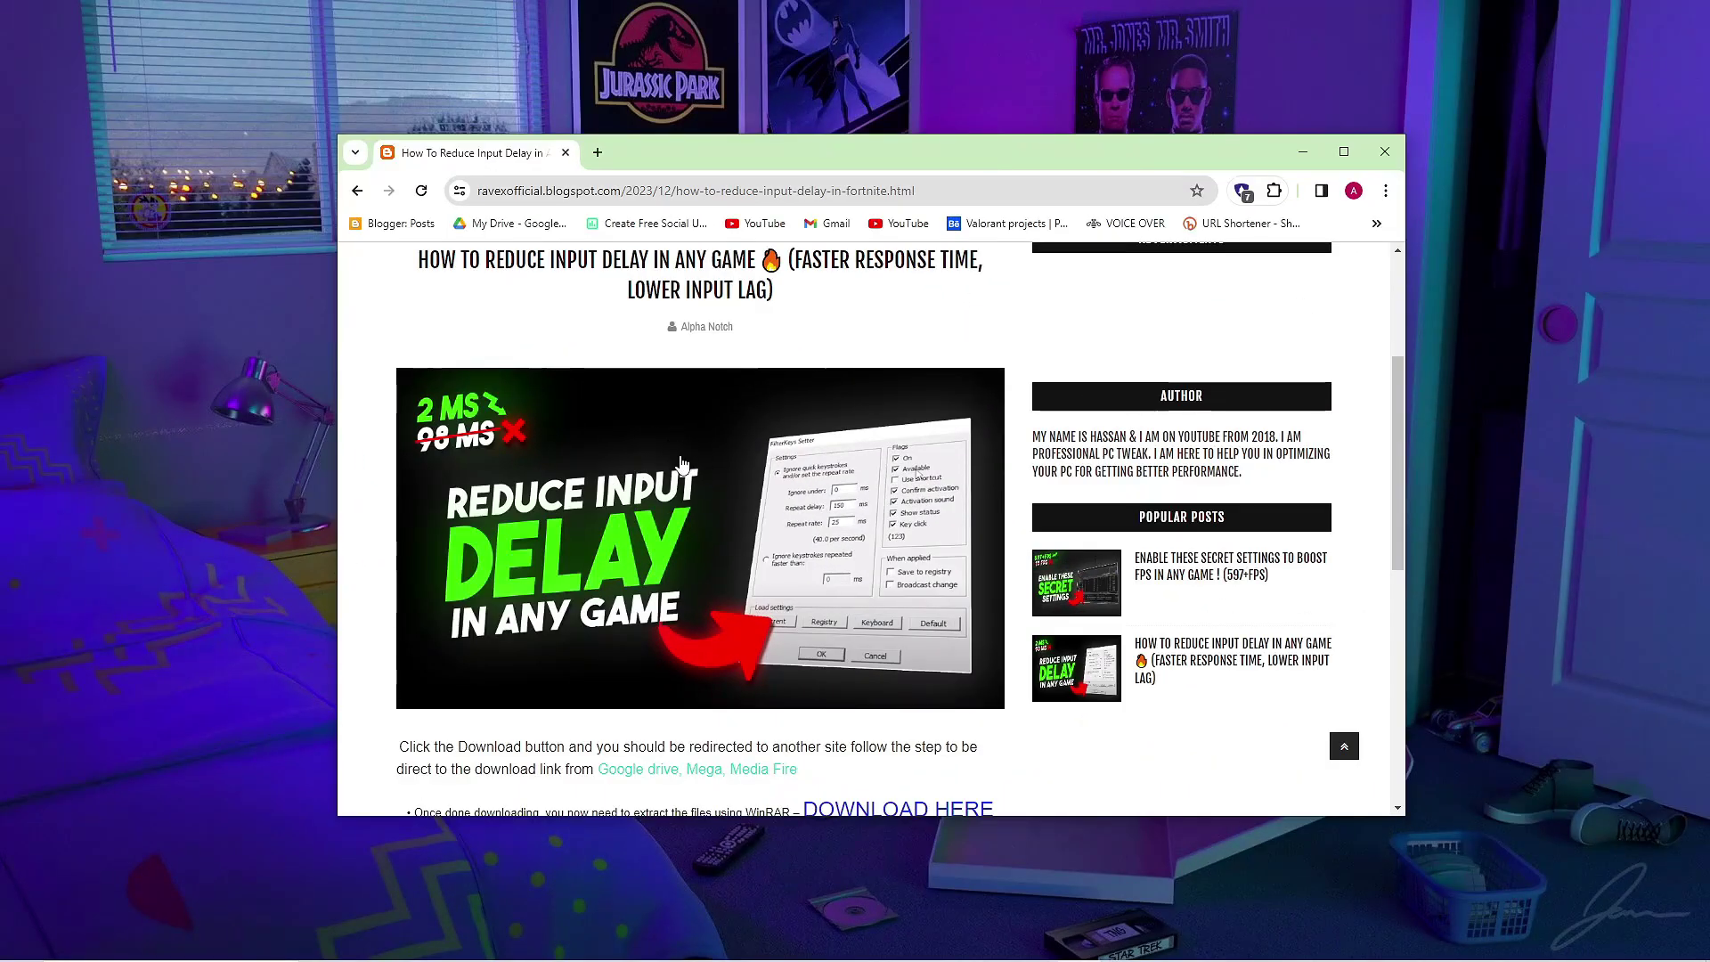
pyautogui.scroll(3, 679, 462)
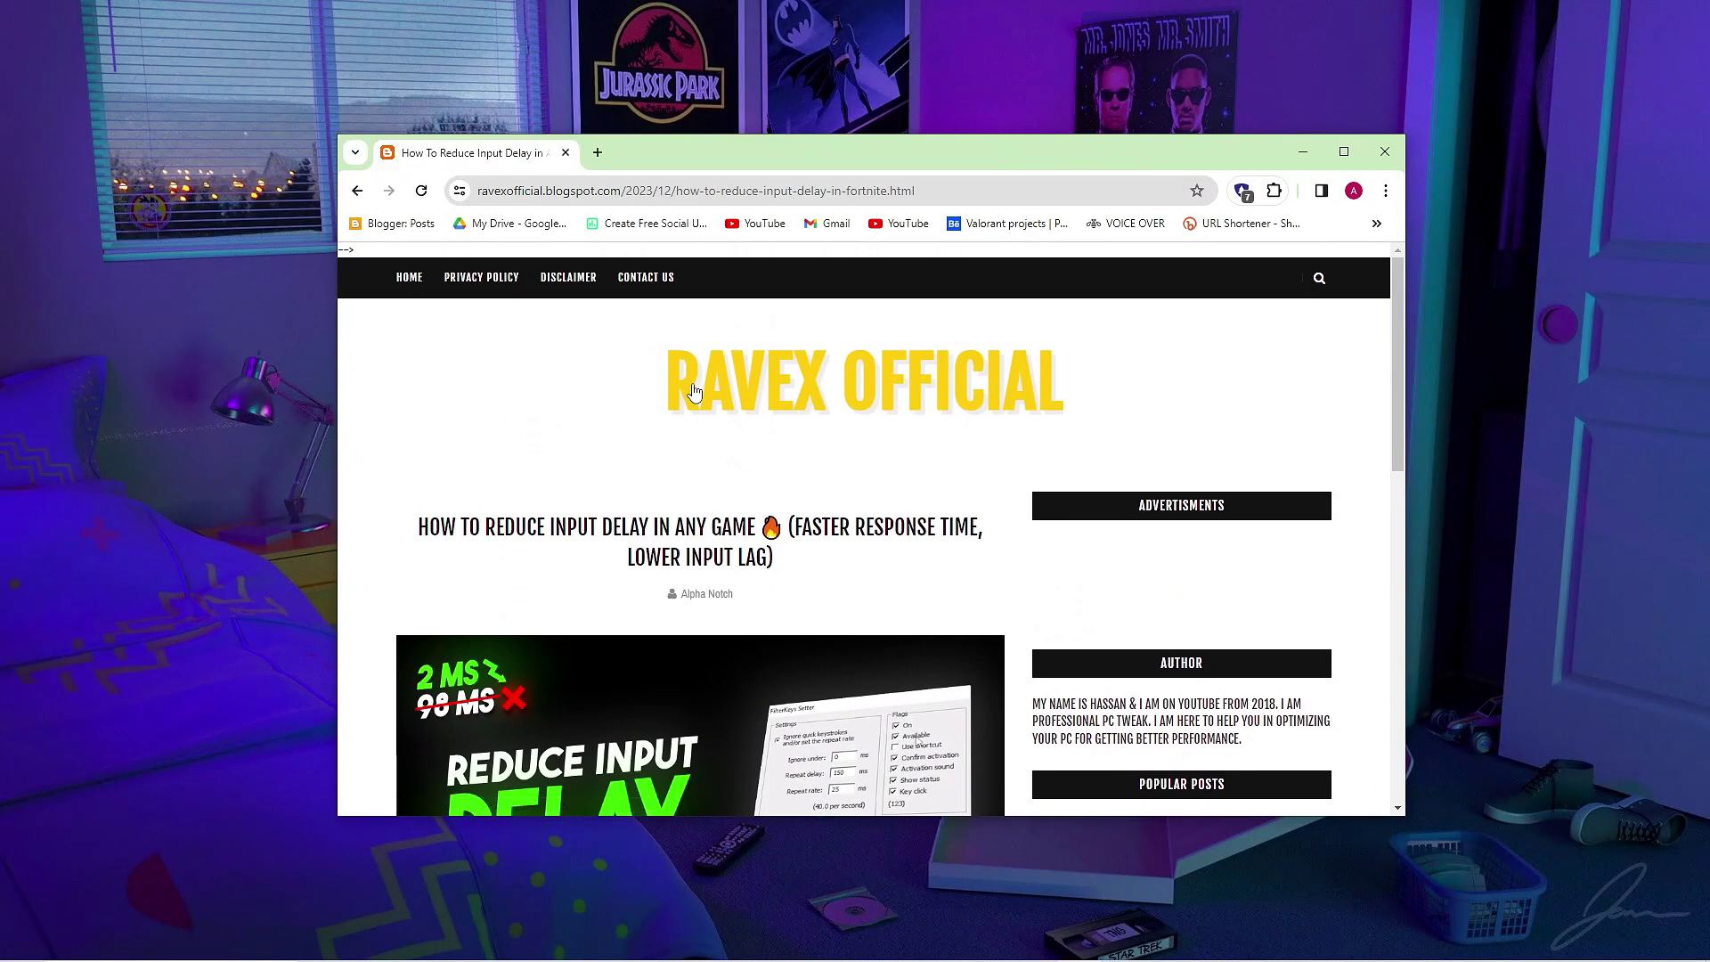
pyautogui.scroll(-5, 680, 382)
pyautogui.scroll(-5, 768, 368)
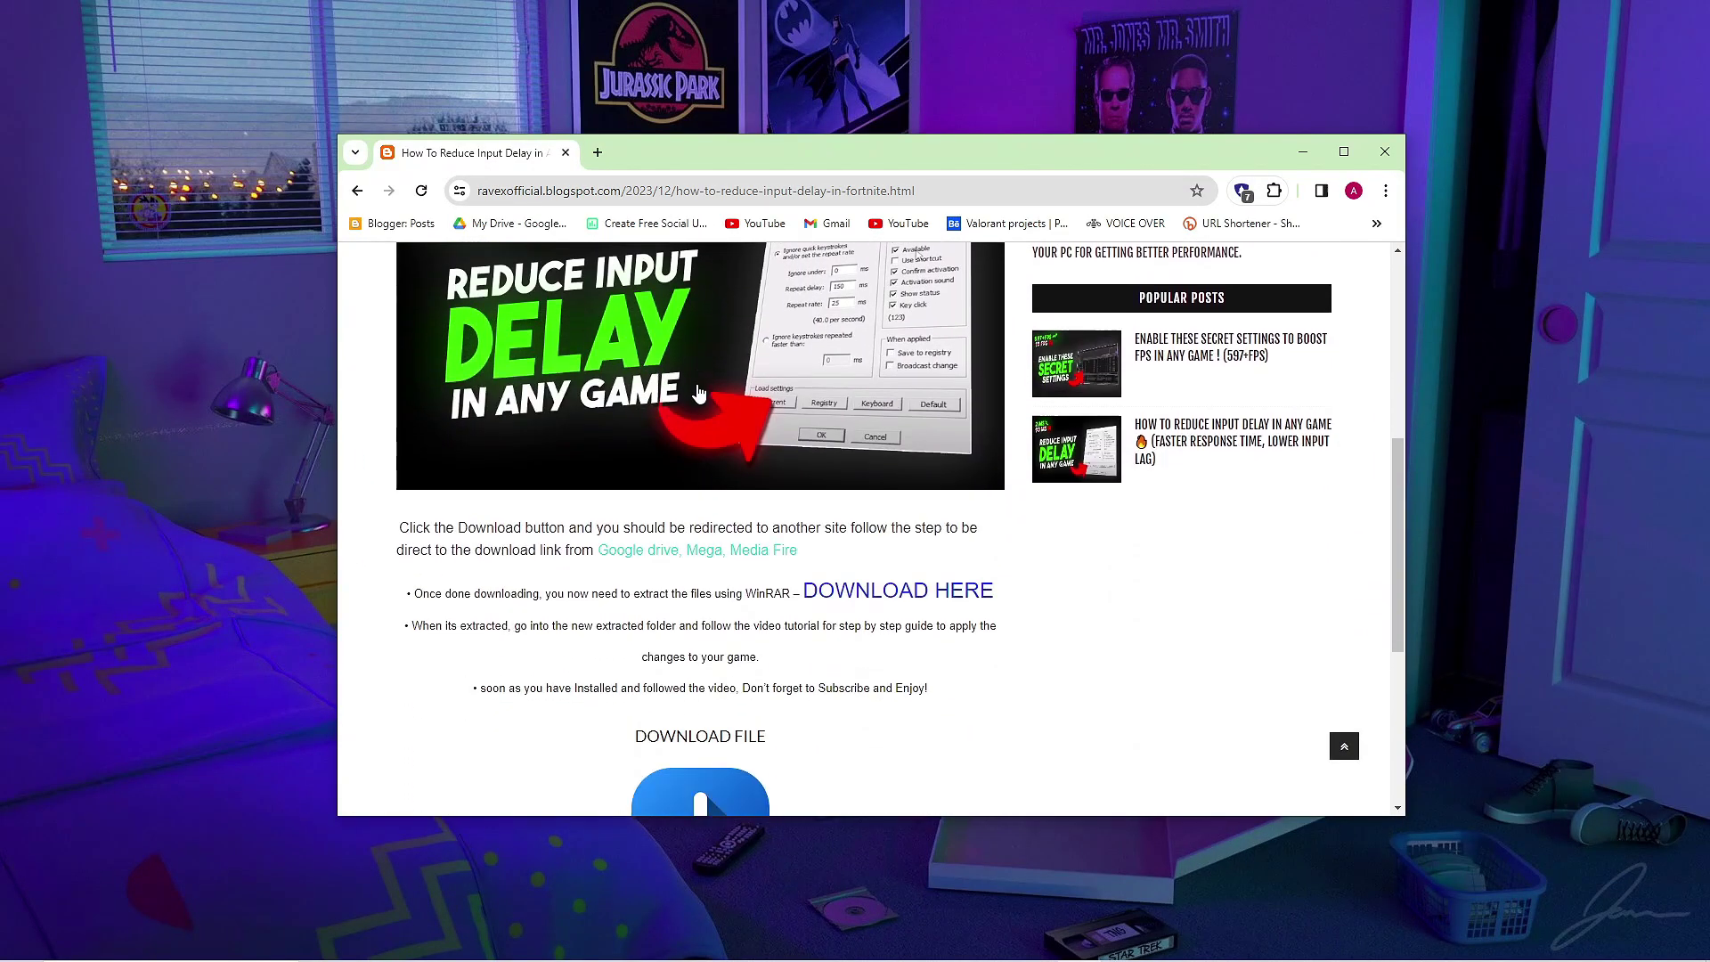
pyautogui.click(813, 435)
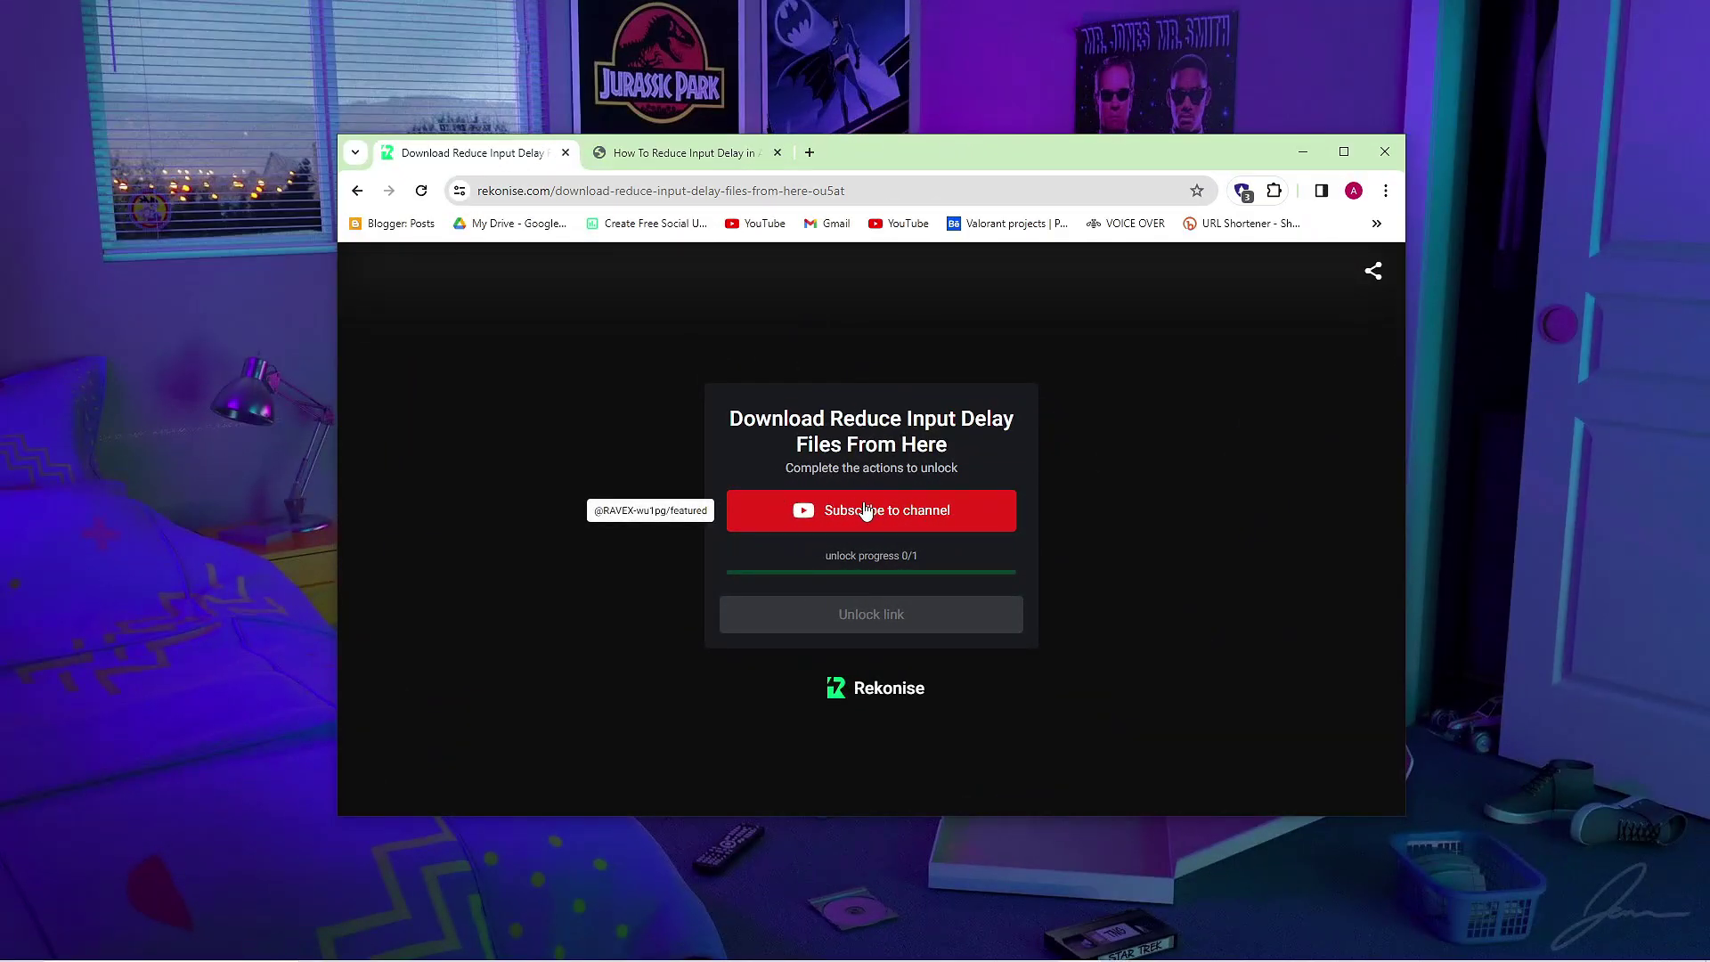
# - Subscribe to the channel to unlock the files, then open the MediaFire download link
pyautogui.click(865, 509)
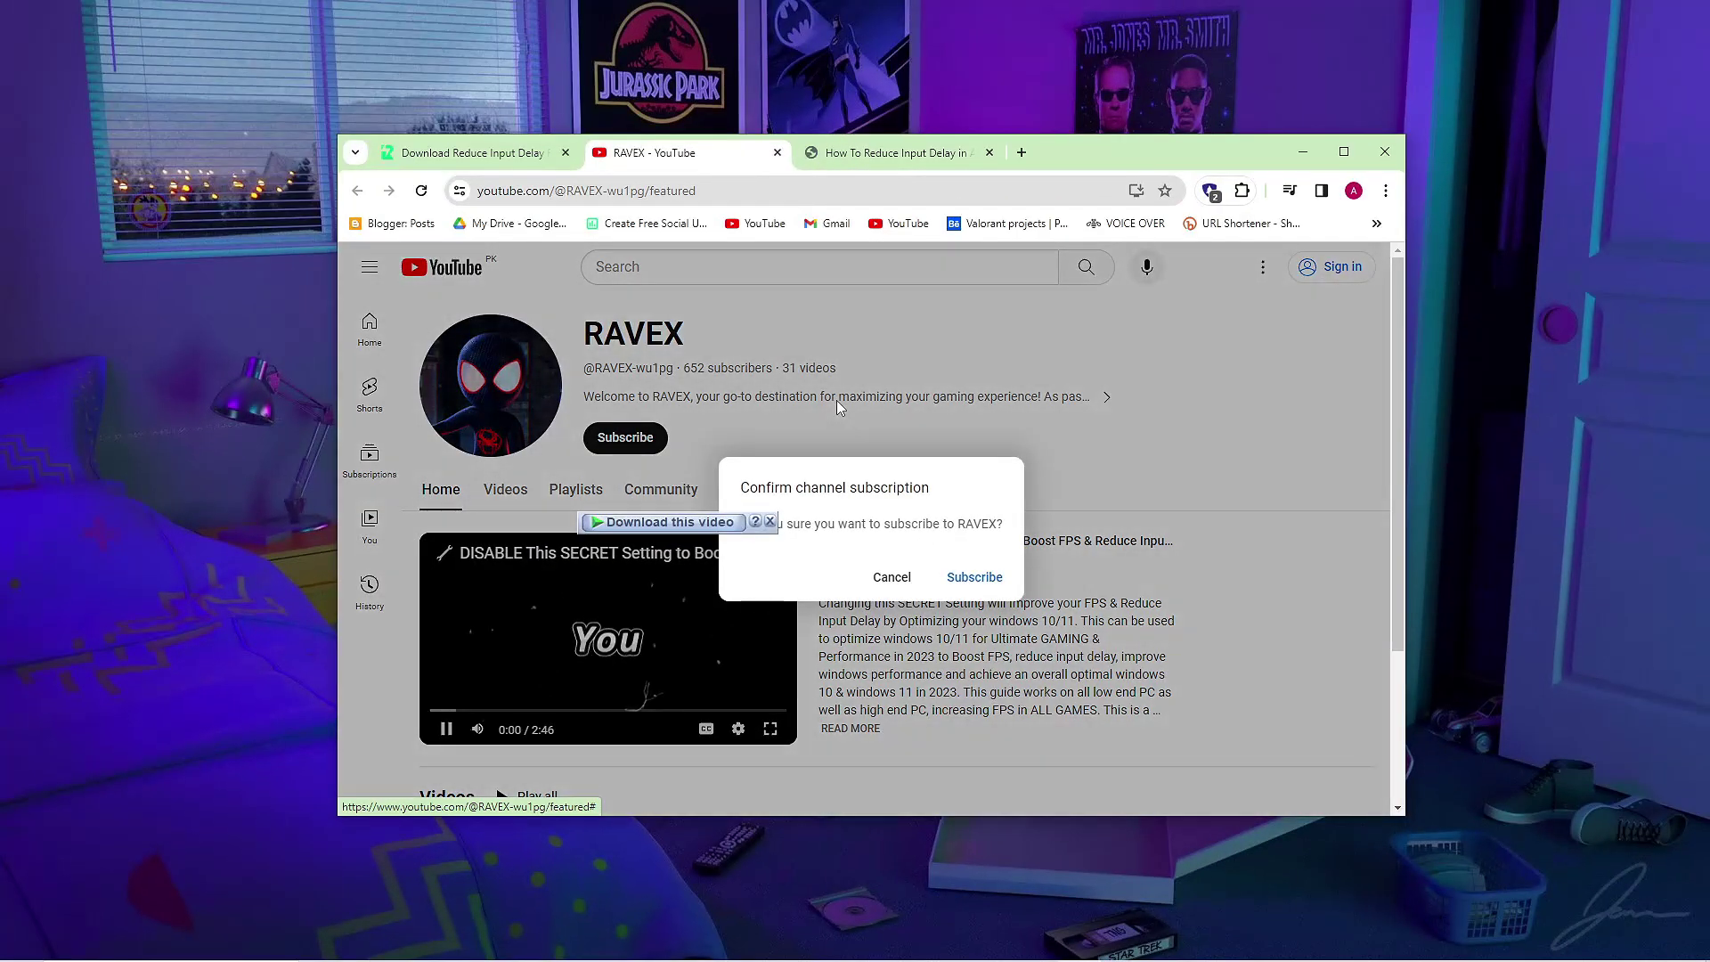
pyautogui.click(974, 577)
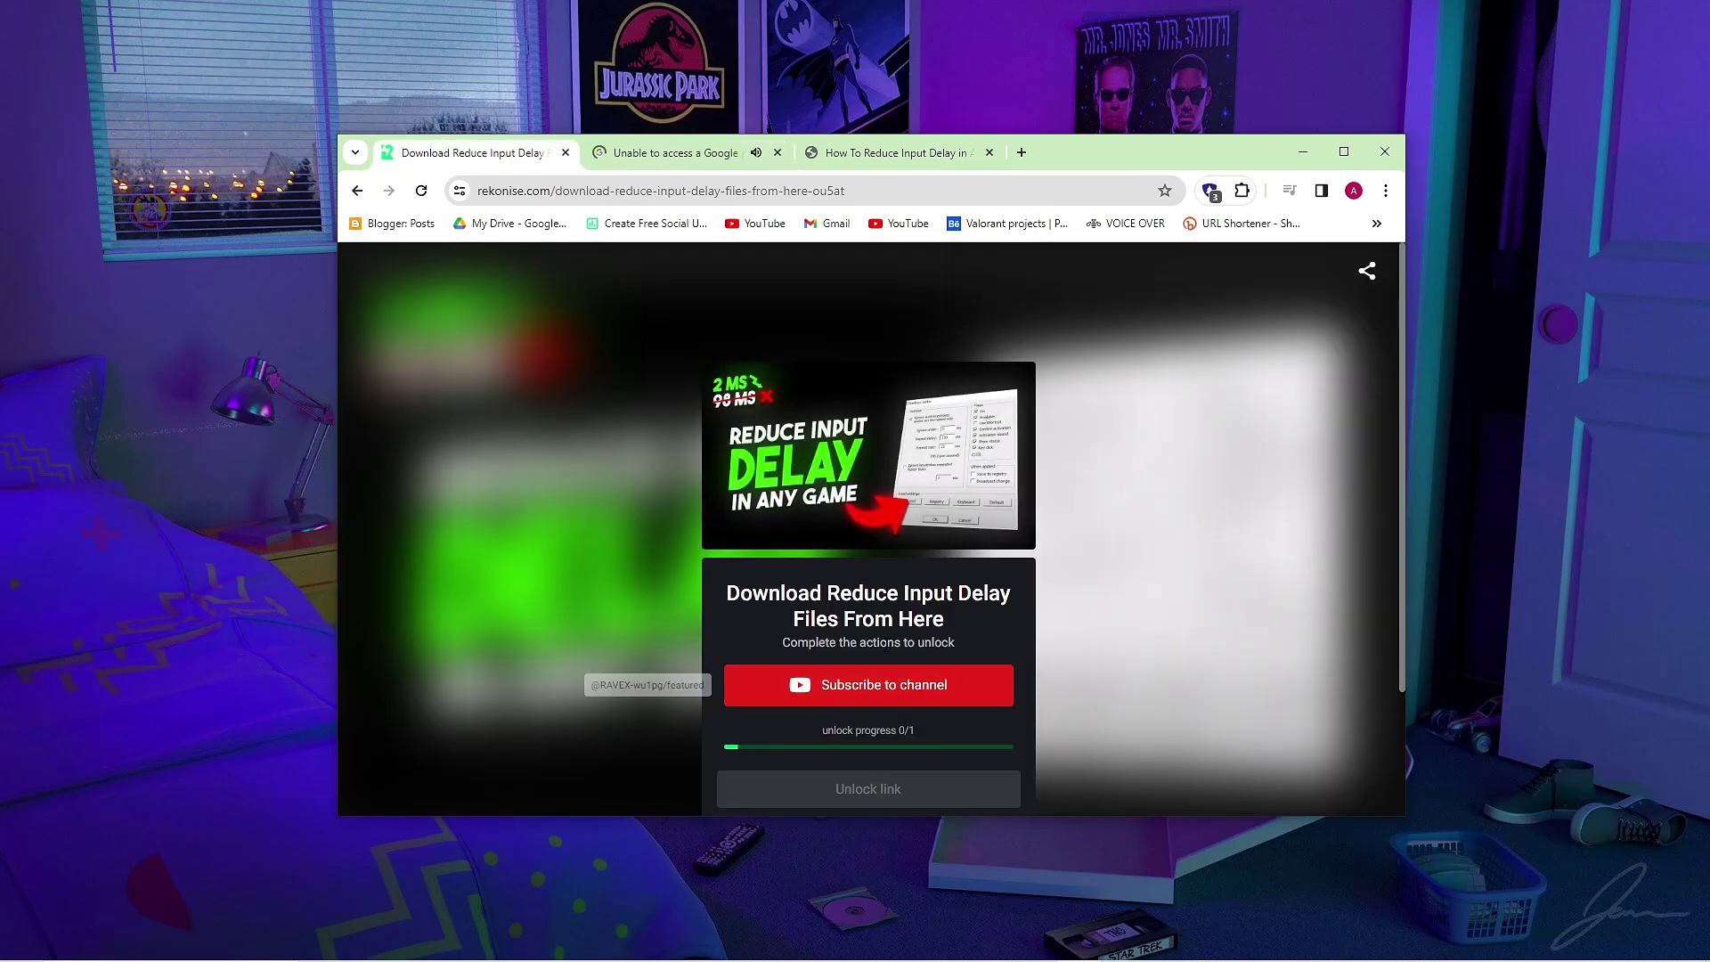
pyautogui.scroll(-1, 868, 793)
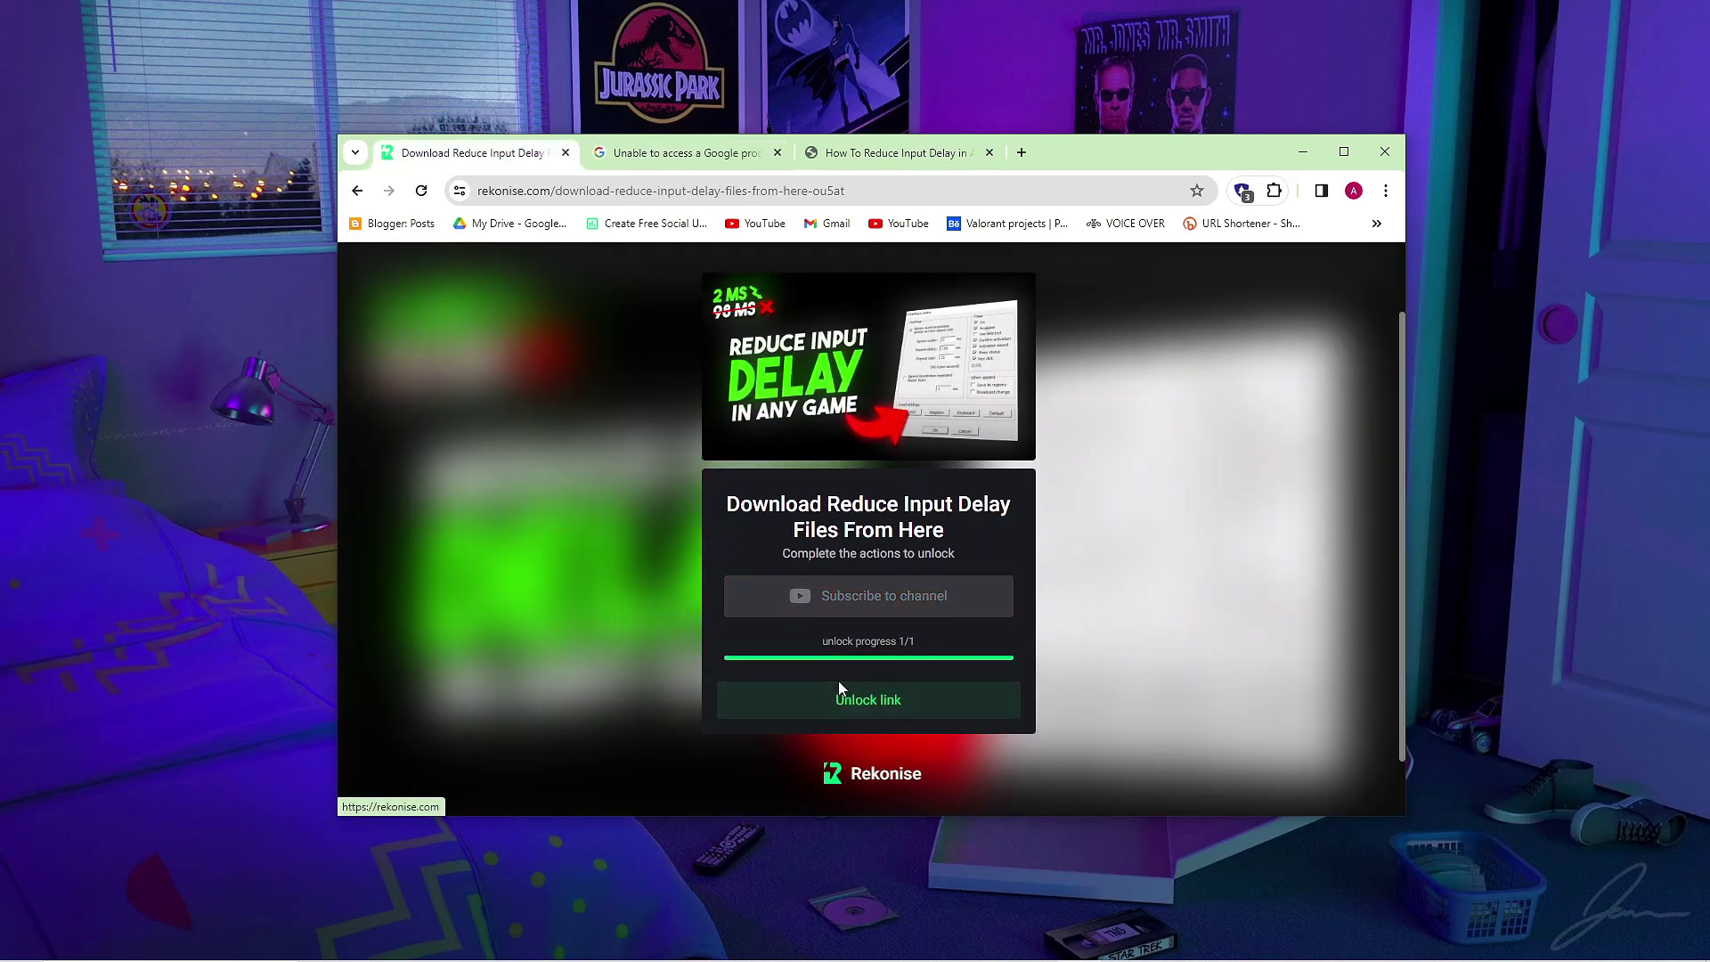
pyautogui.click(841, 691)
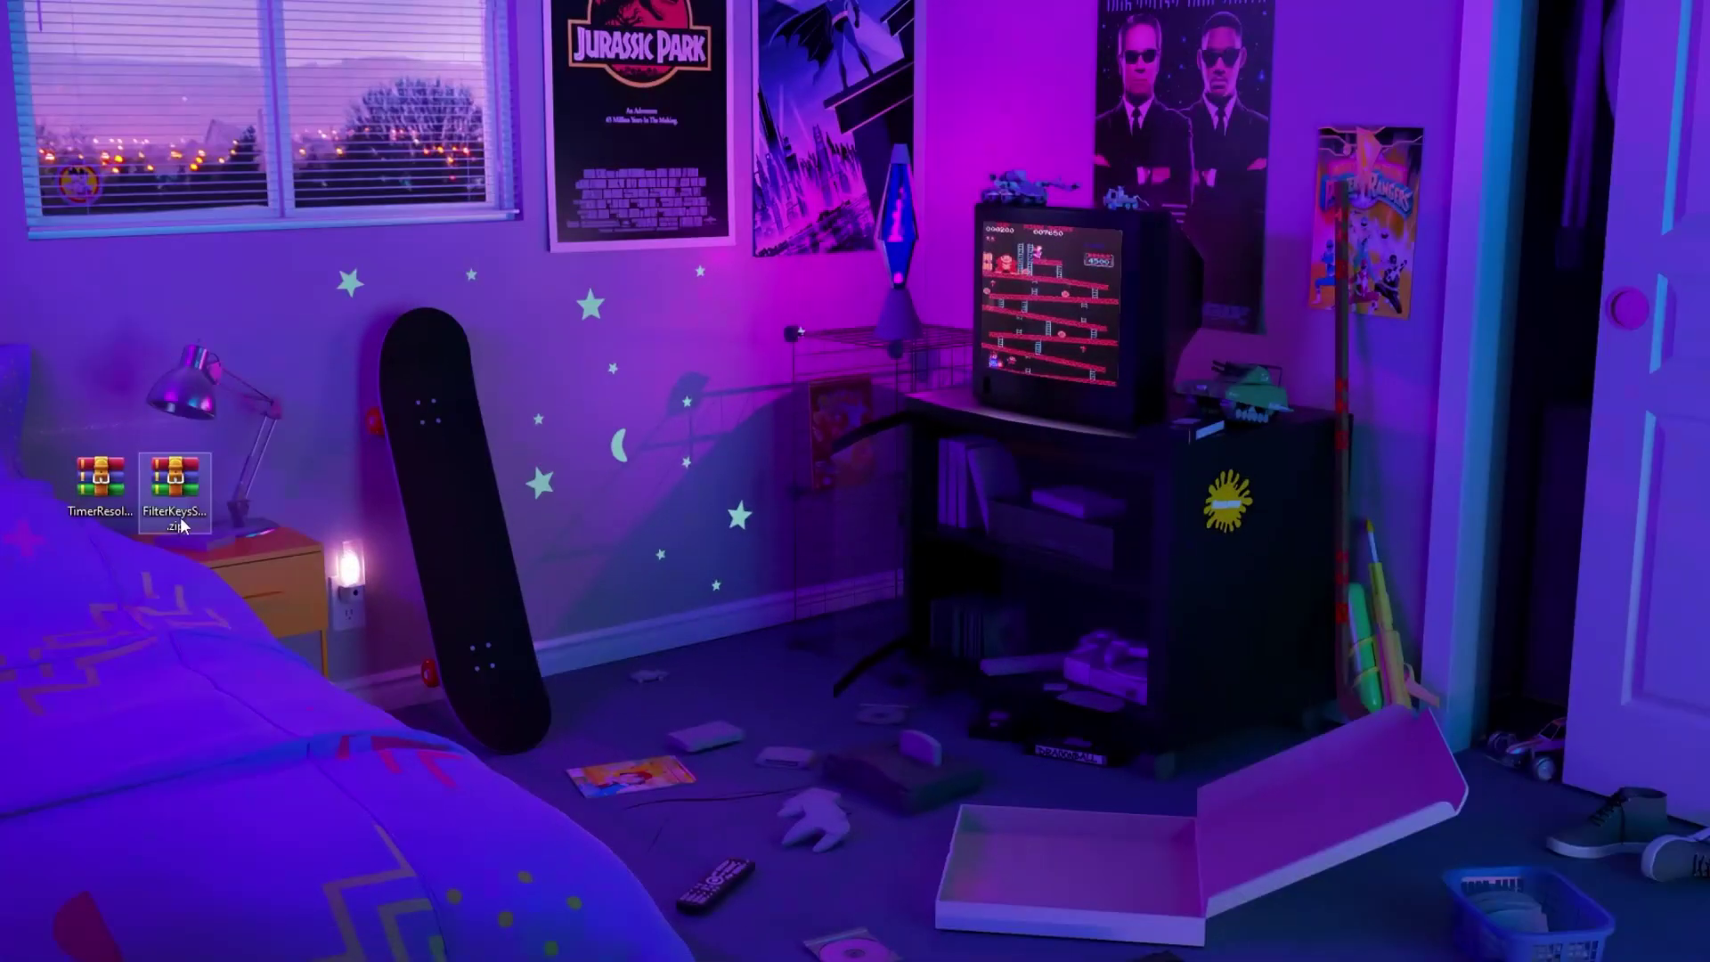
# - Move both zips beside the lava lamp, extract TimerResolution to the desktop, and close WinRAR
pyautogui.moveTo(59, 450); pyautogui.dragTo(277, 537)
pyautogui.moveTo(174, 504); pyautogui.dragTo(844, 306)
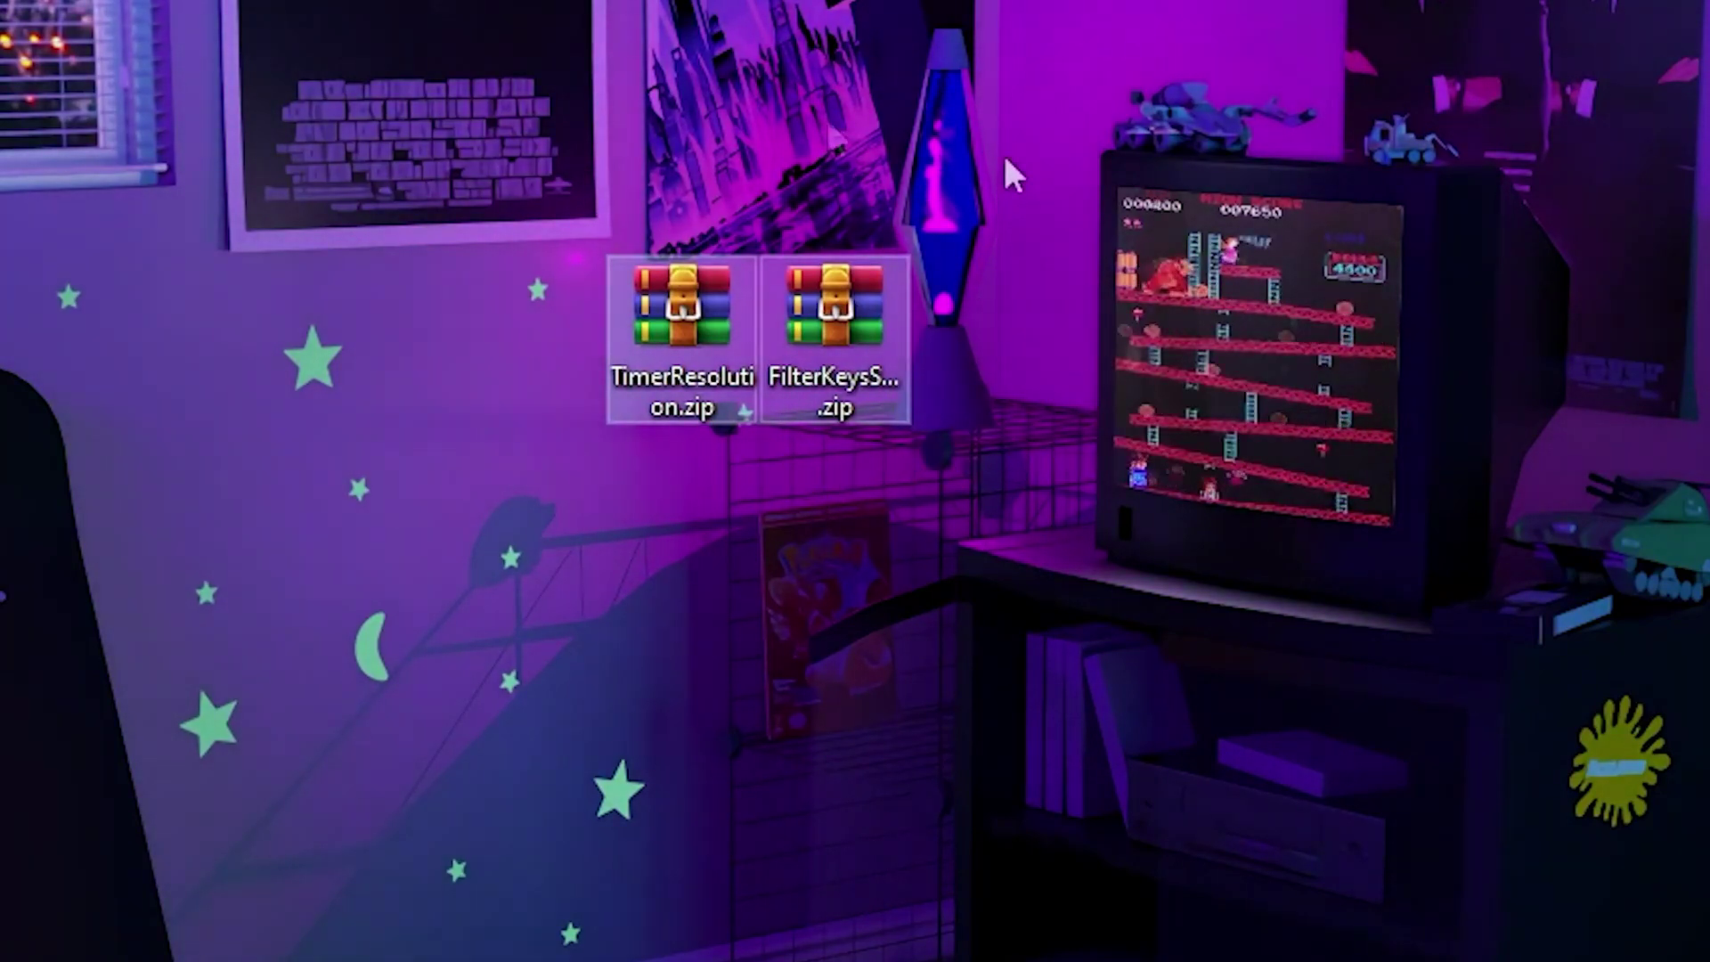
pyautogui.doubleClick(687, 336)
pyautogui.moveTo(441, 256); pyautogui.dragTo(226, 259)
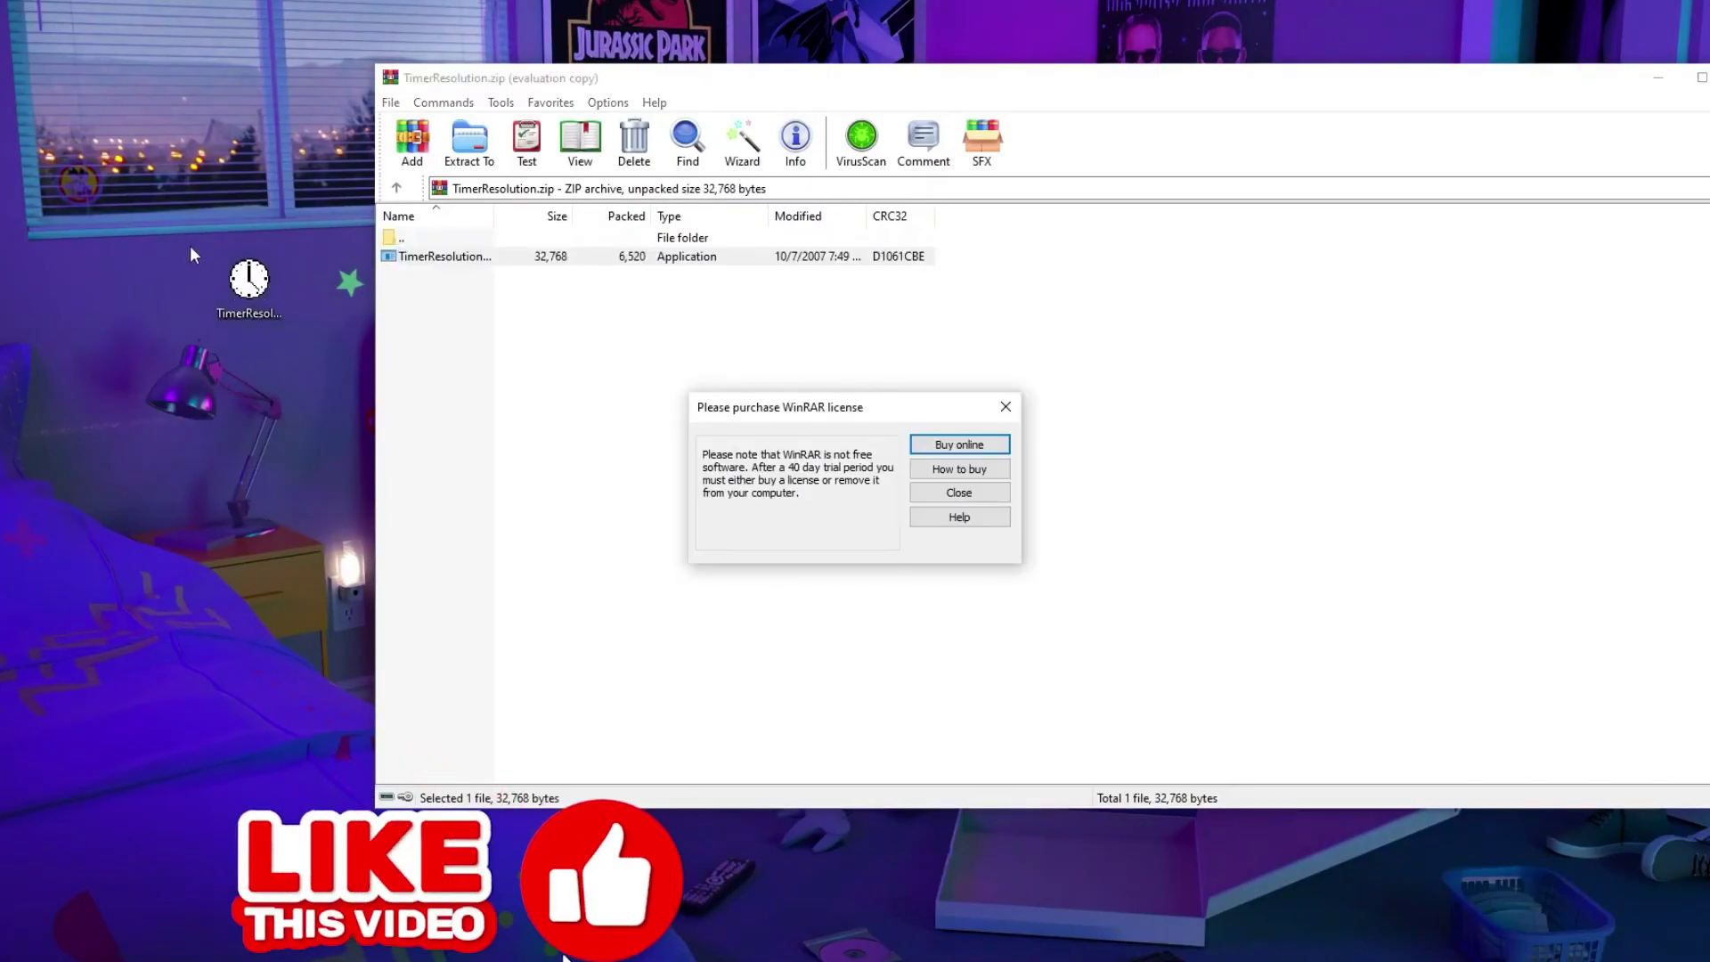
pyautogui.click(1006, 406)
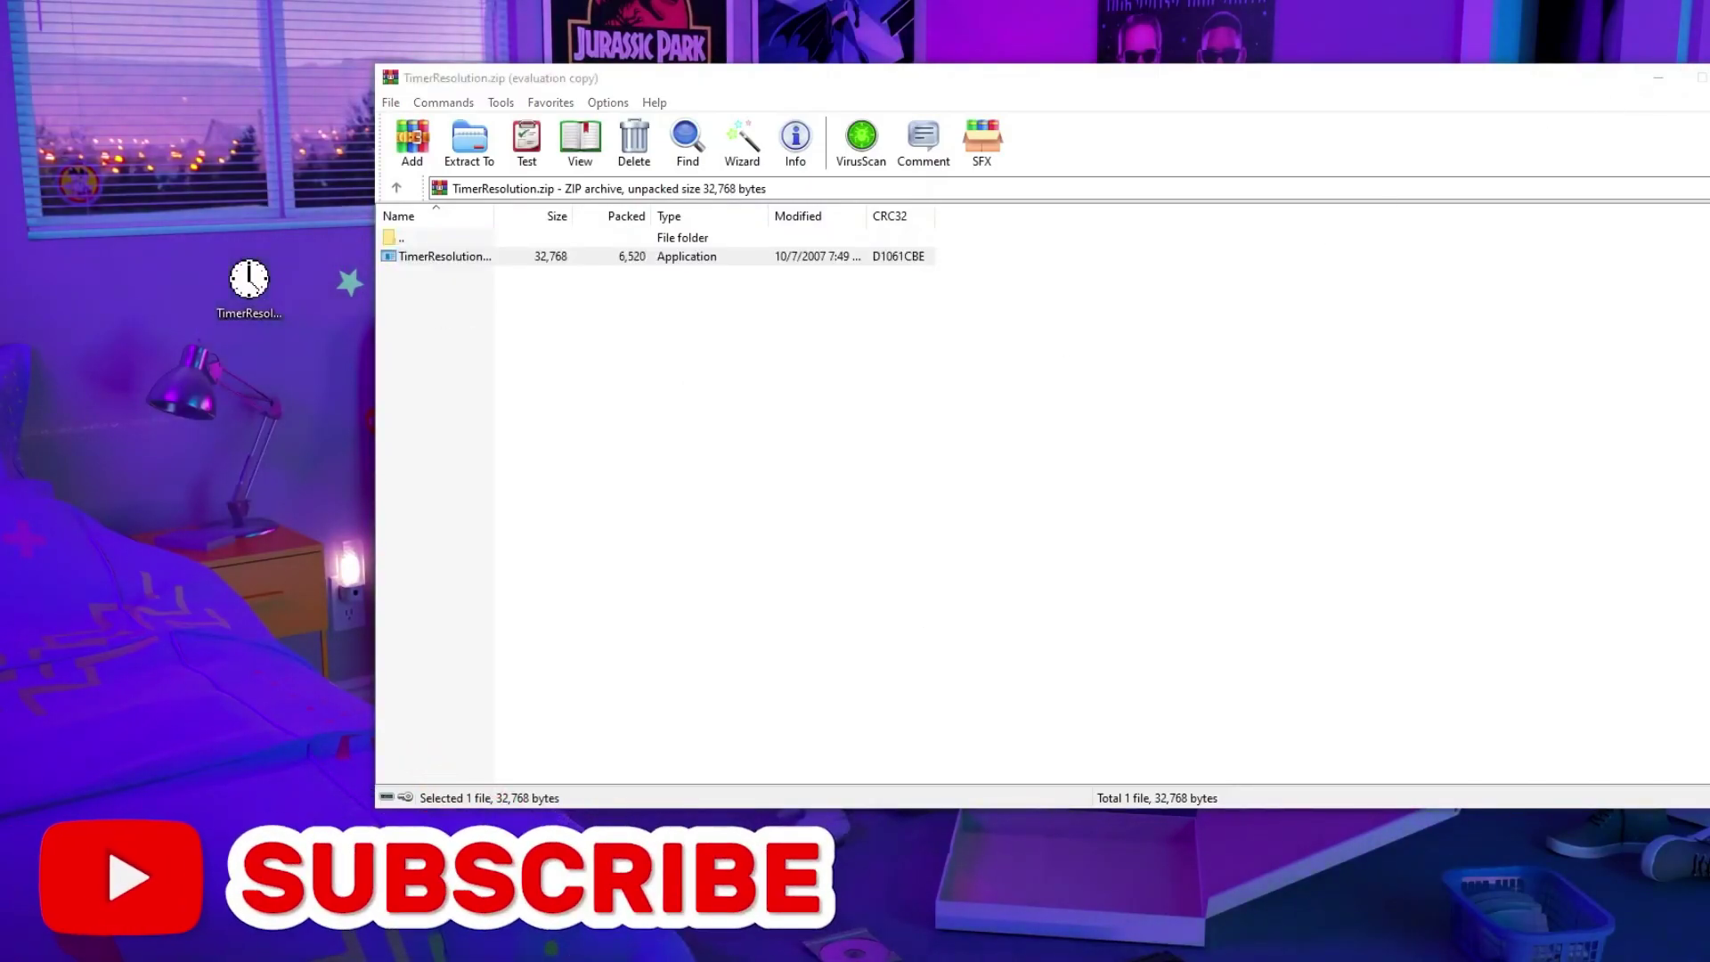
pyautogui.hotkey('alt', 'F4')
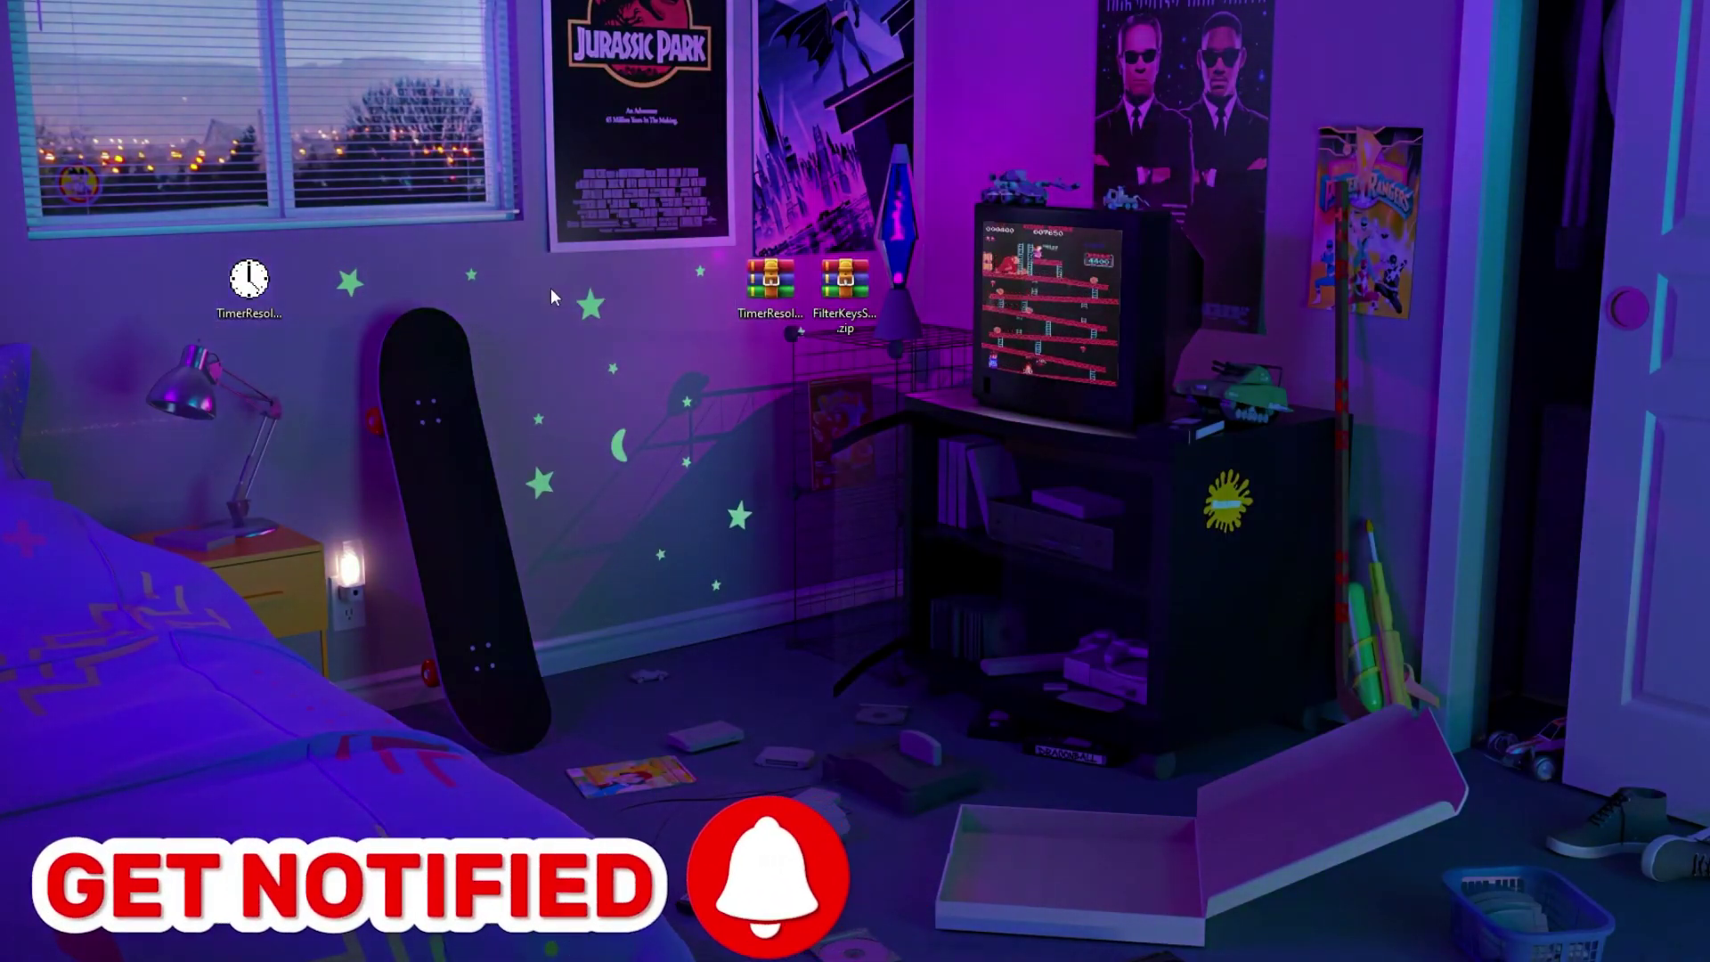
# - Launch TimerResolution, set it to the 0.500 ms maximum, and minimize it
pyautogui.doubleClick(249, 283)
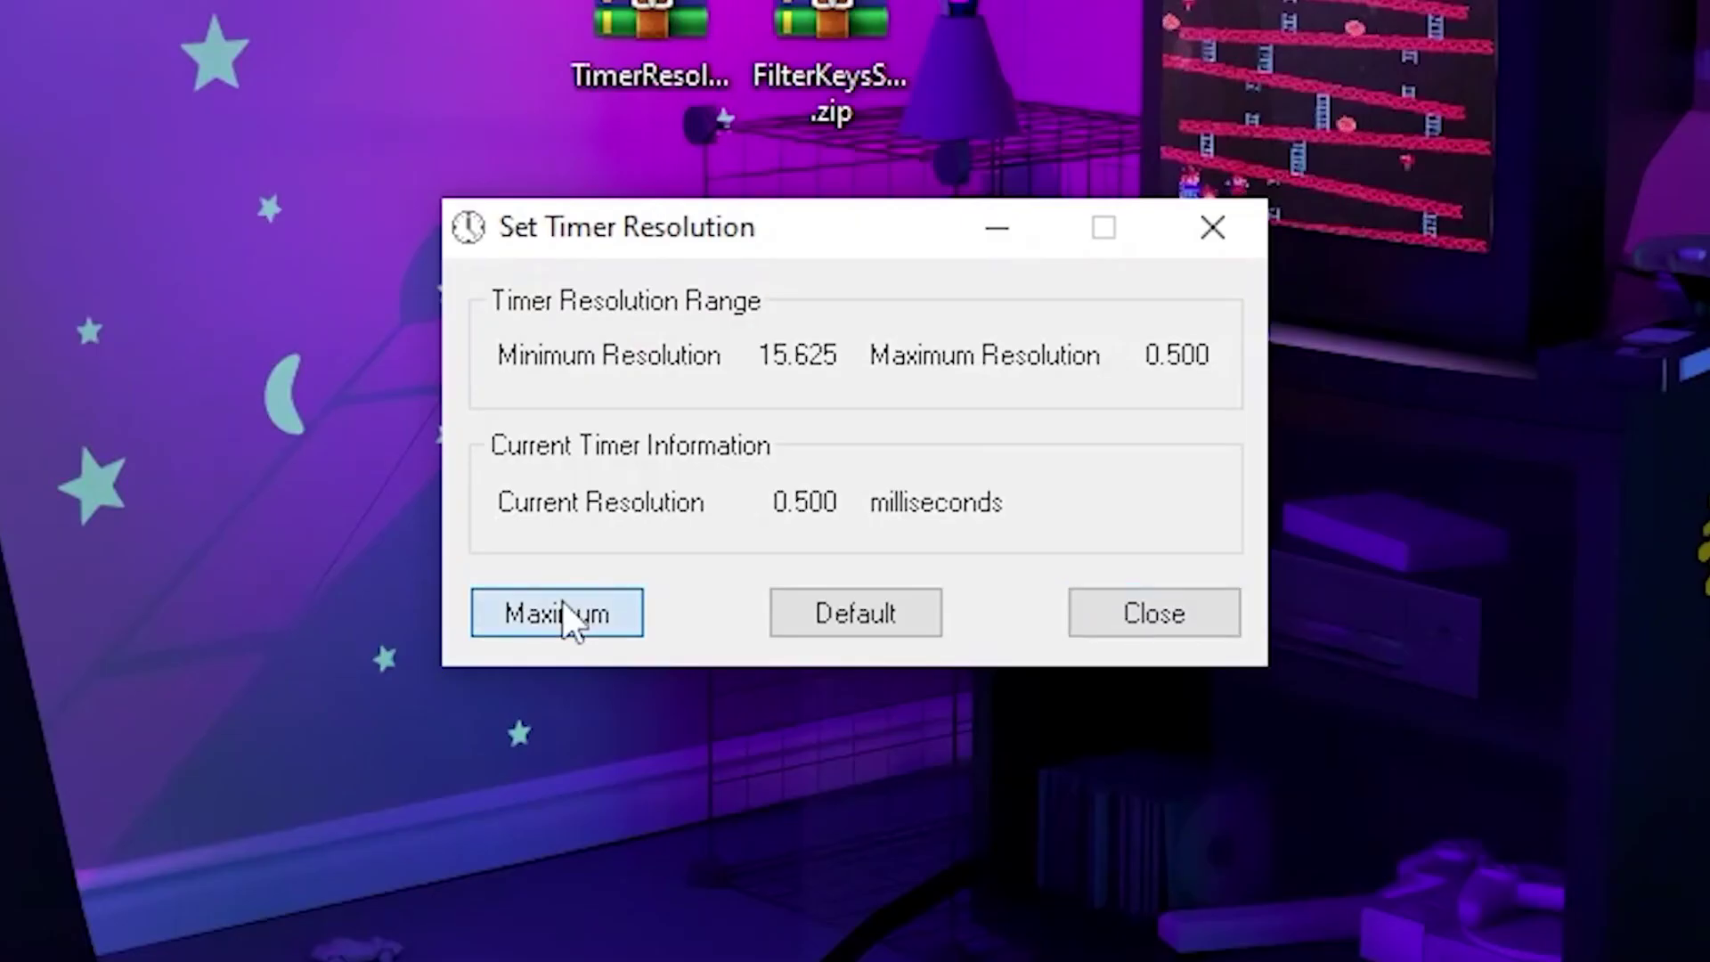
pyautogui.click(735, 536)
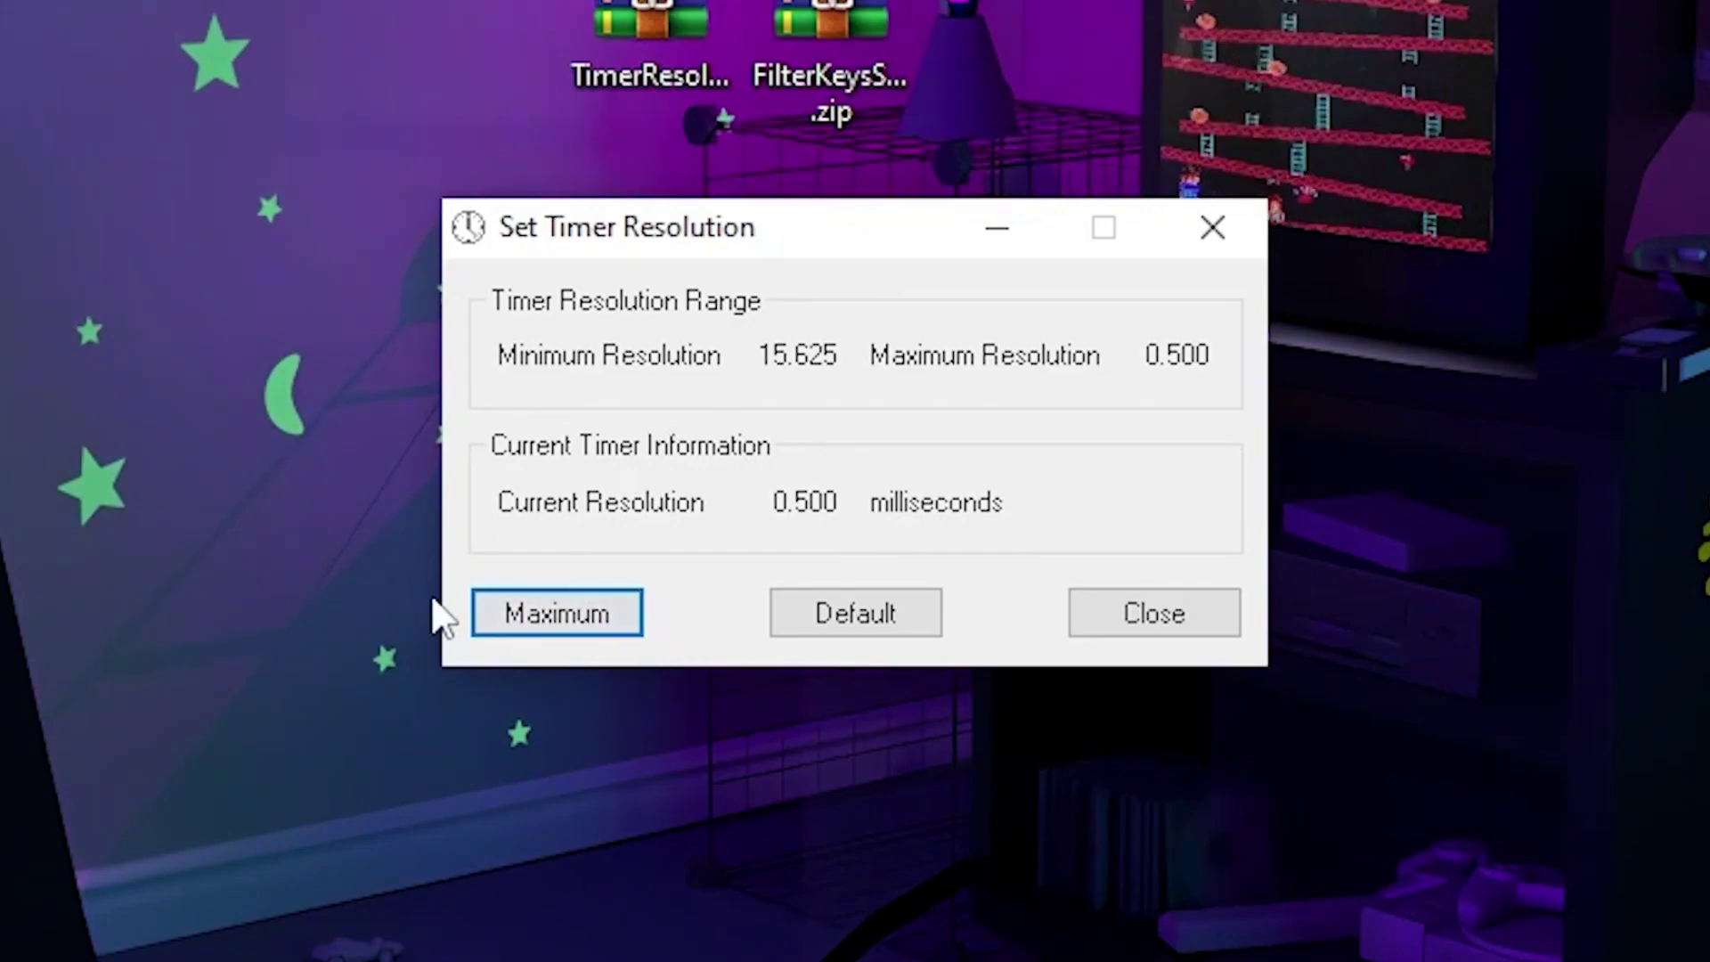
pyautogui.click(1006, 233)
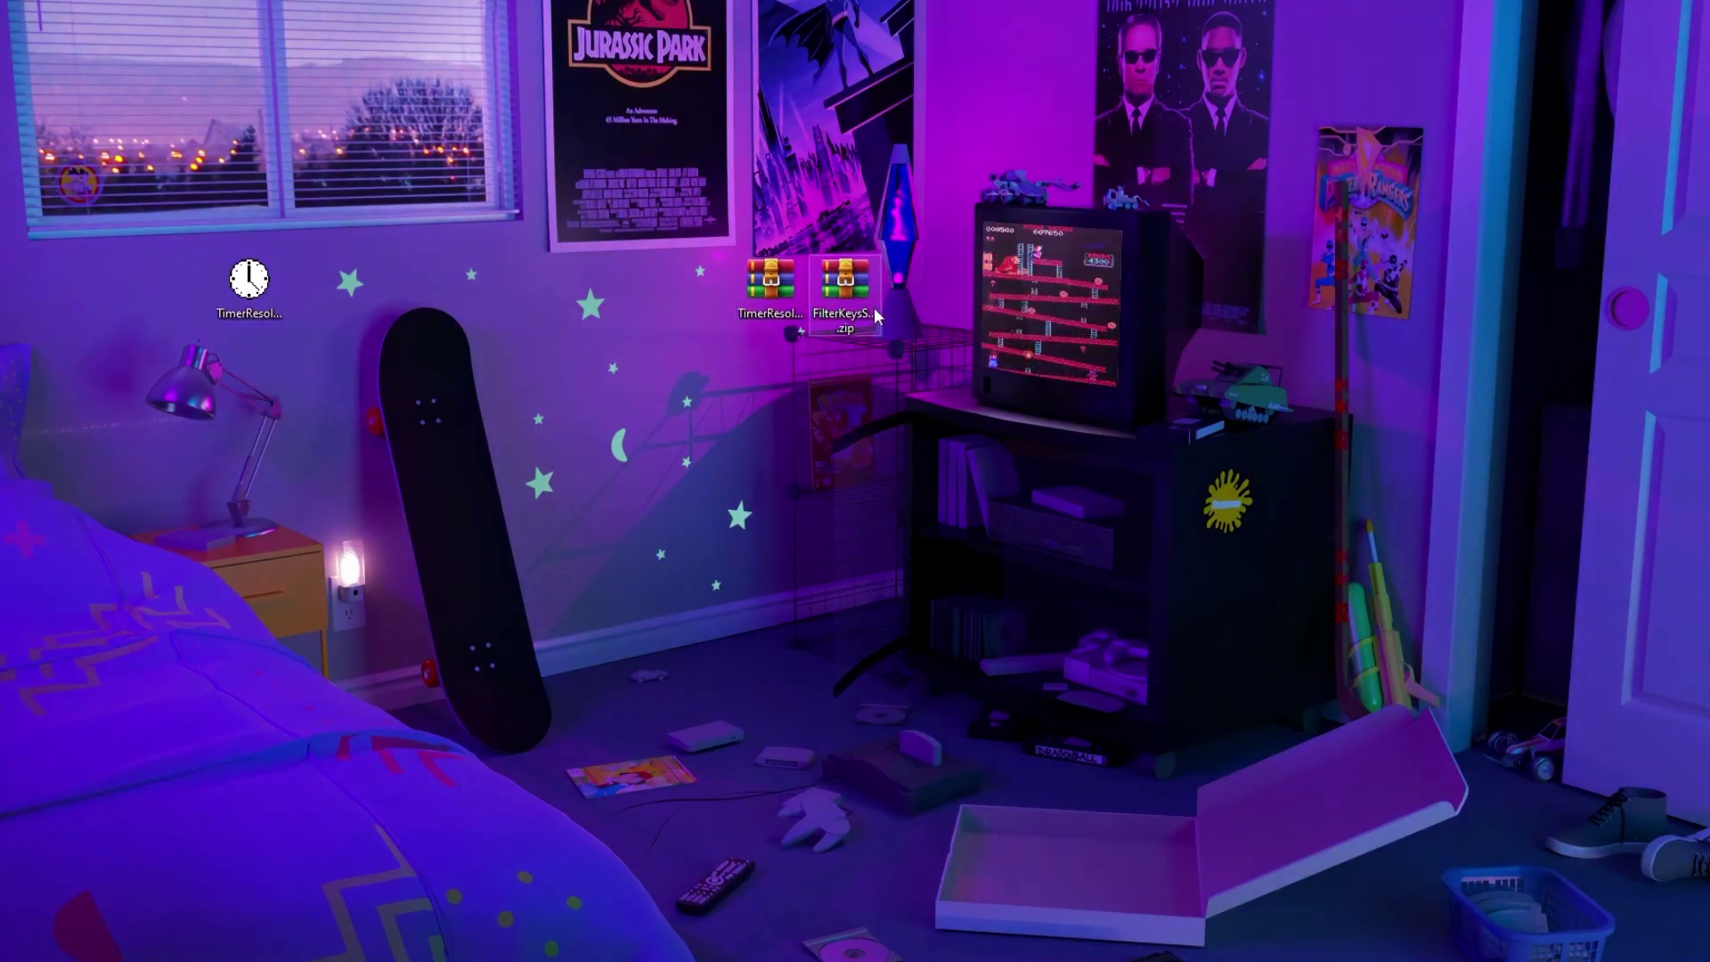
# - Extract FilterKeysSetter from its zip to the desktop and launch it
pyautogui.doubleClick(853, 287)
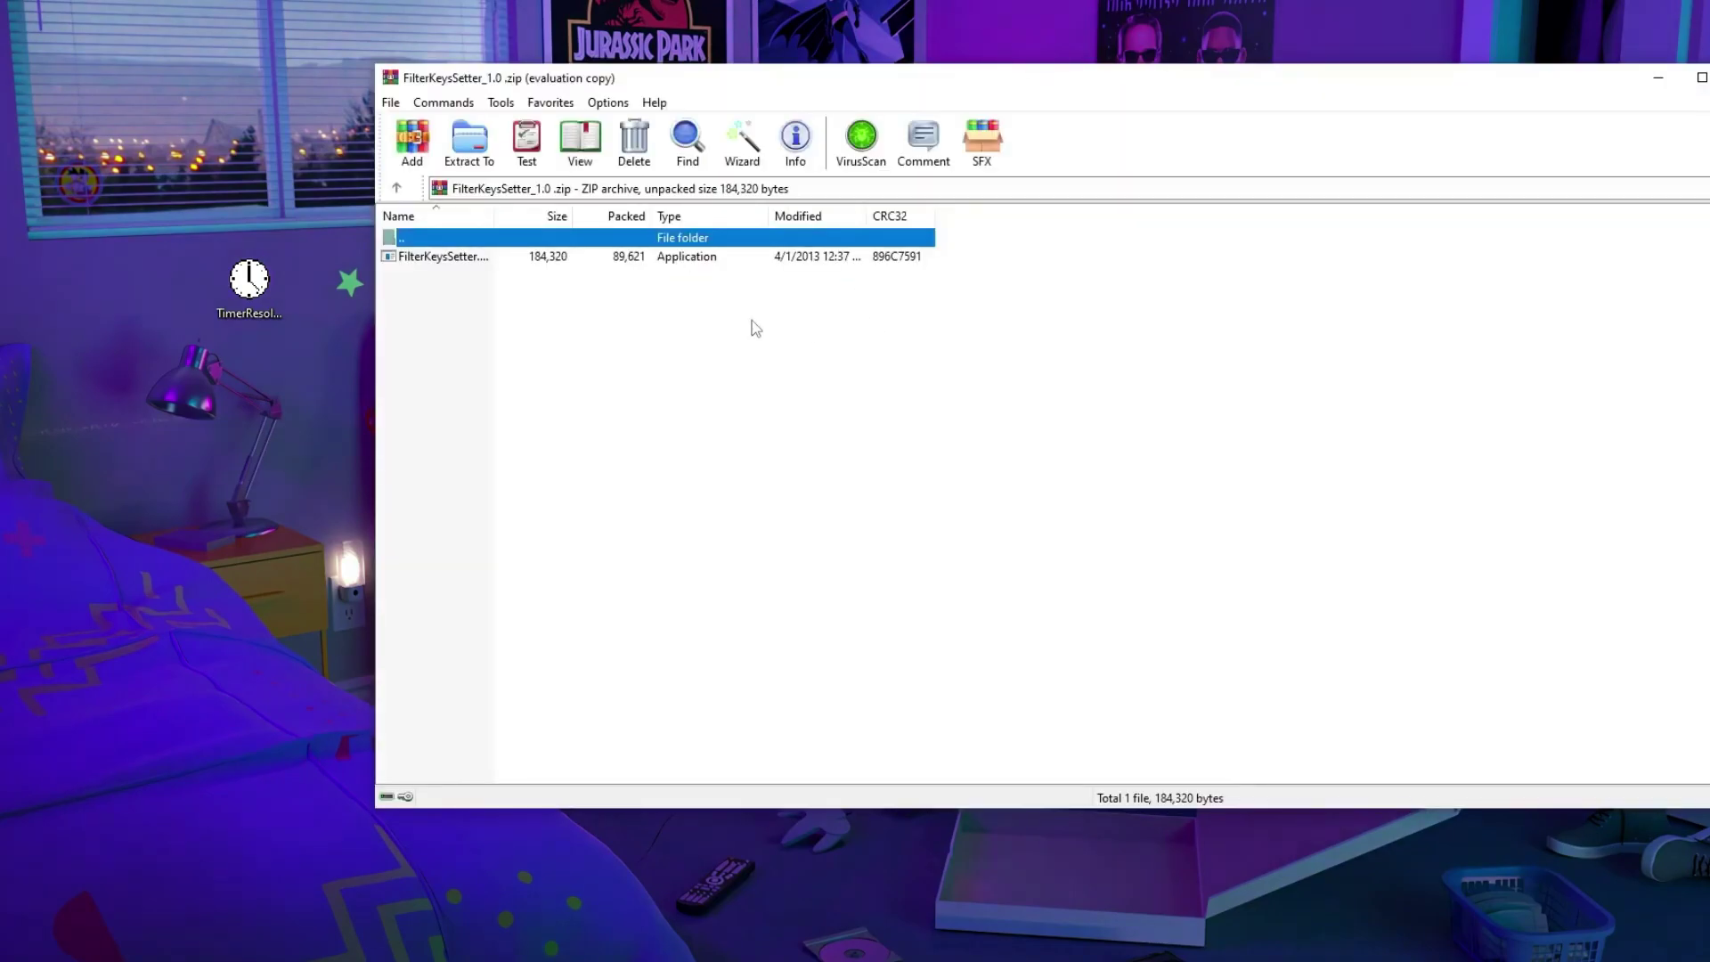
pyautogui.moveTo(467, 264); pyautogui.dragTo(322, 296)
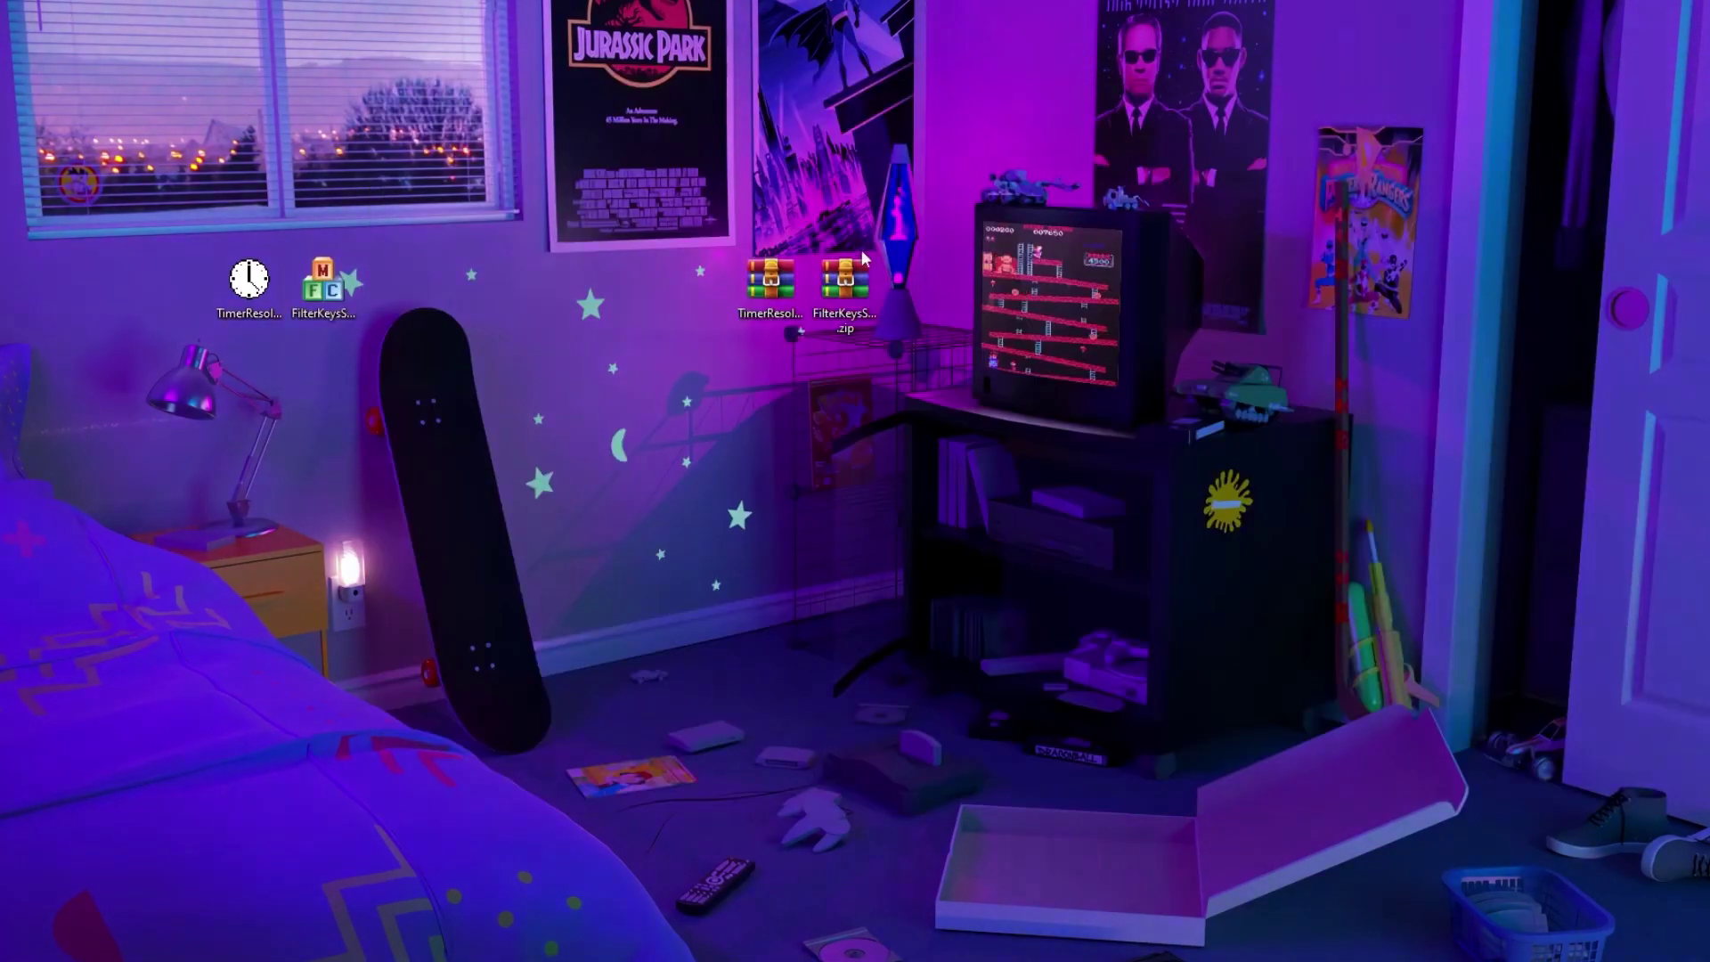
pyautogui.doubleClick(323, 287)
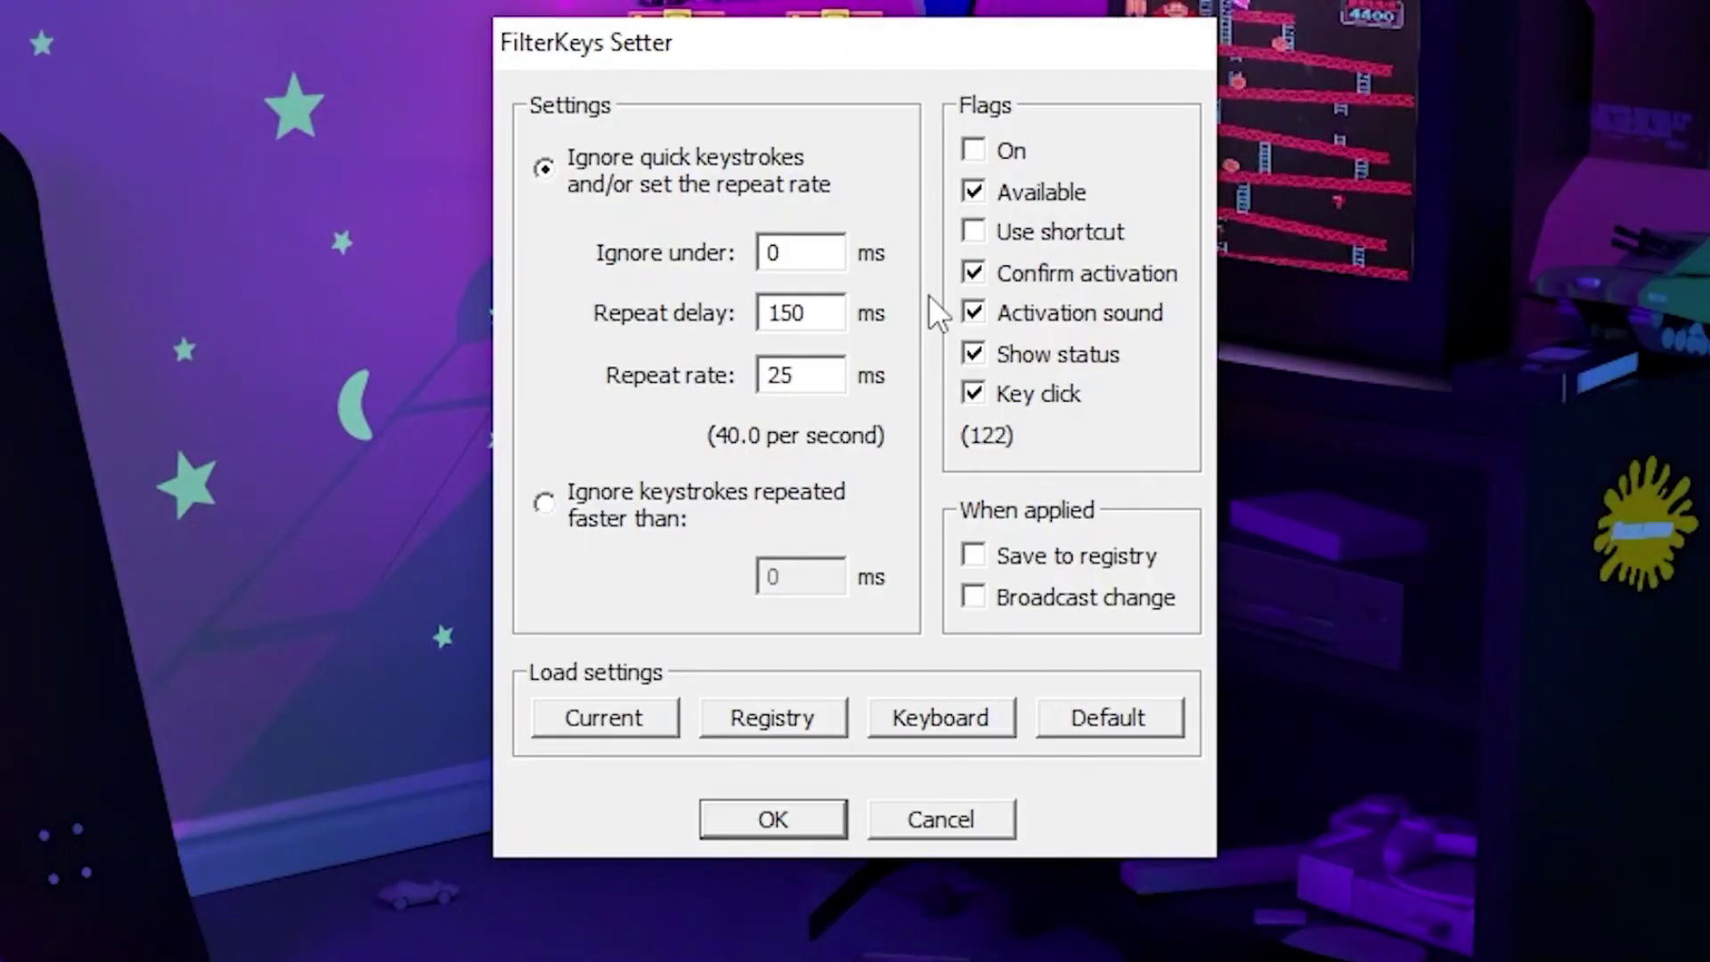
# - Enable FilterKeys without activation sound, status display or key click, save to registry, and apply
pyautogui.click(971, 152)
pyautogui.click(975, 310)
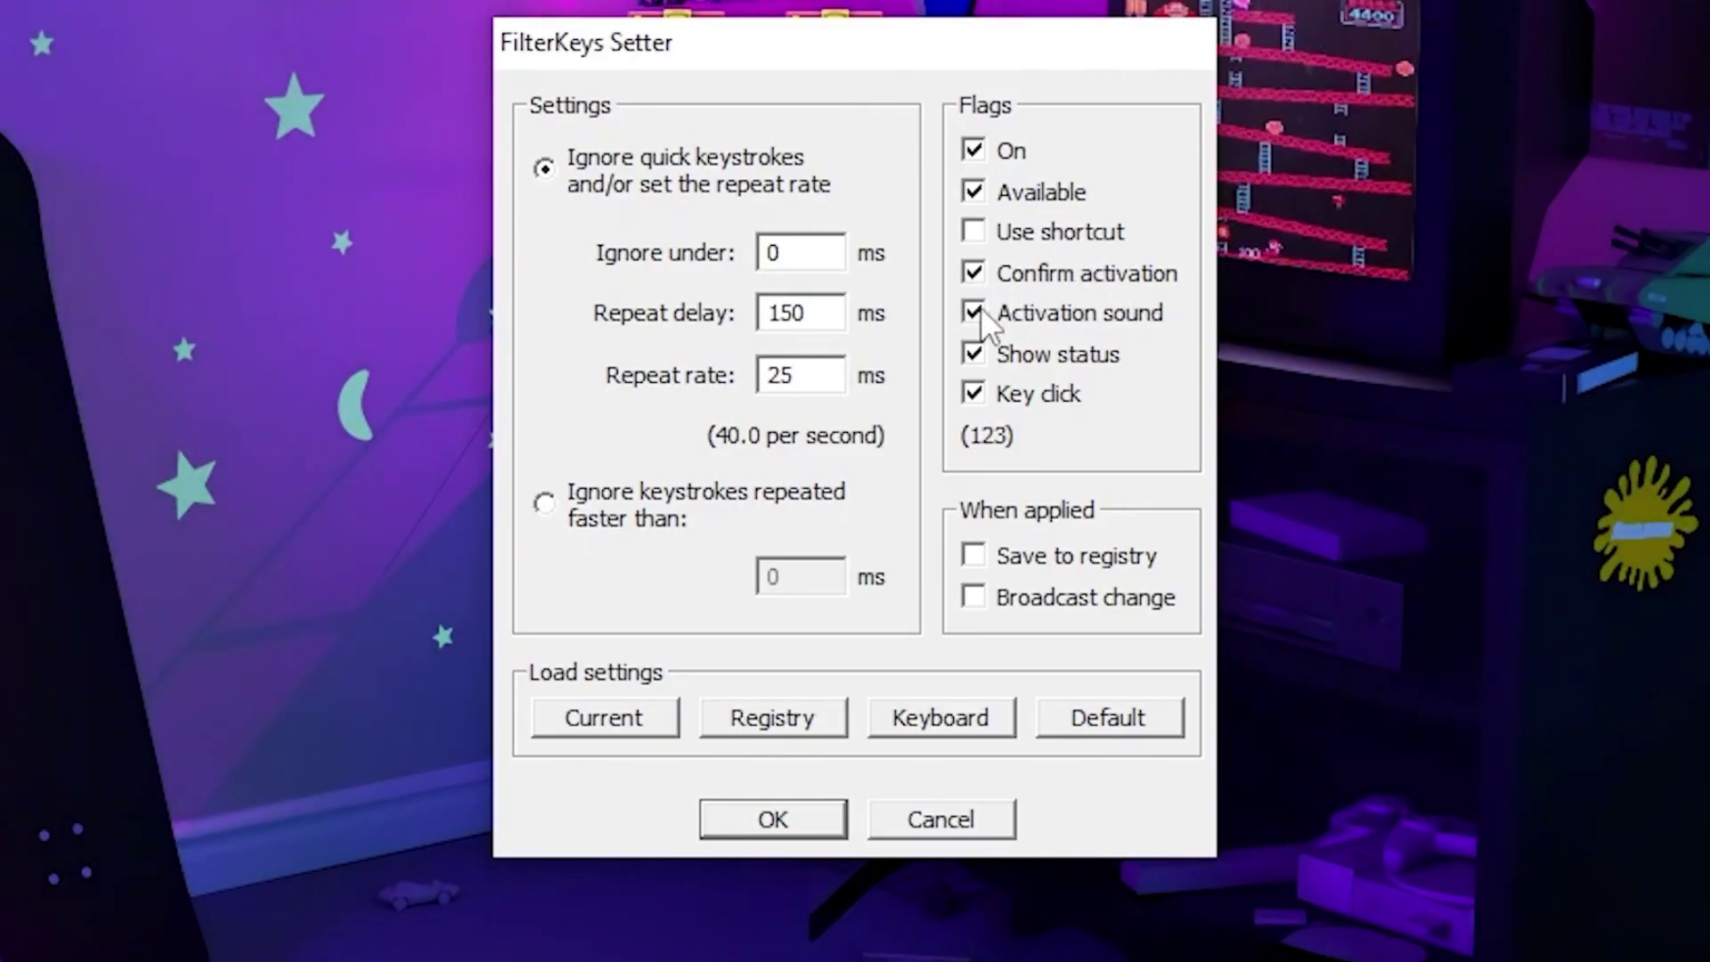
pyautogui.click(975, 354)
pyautogui.click(975, 392)
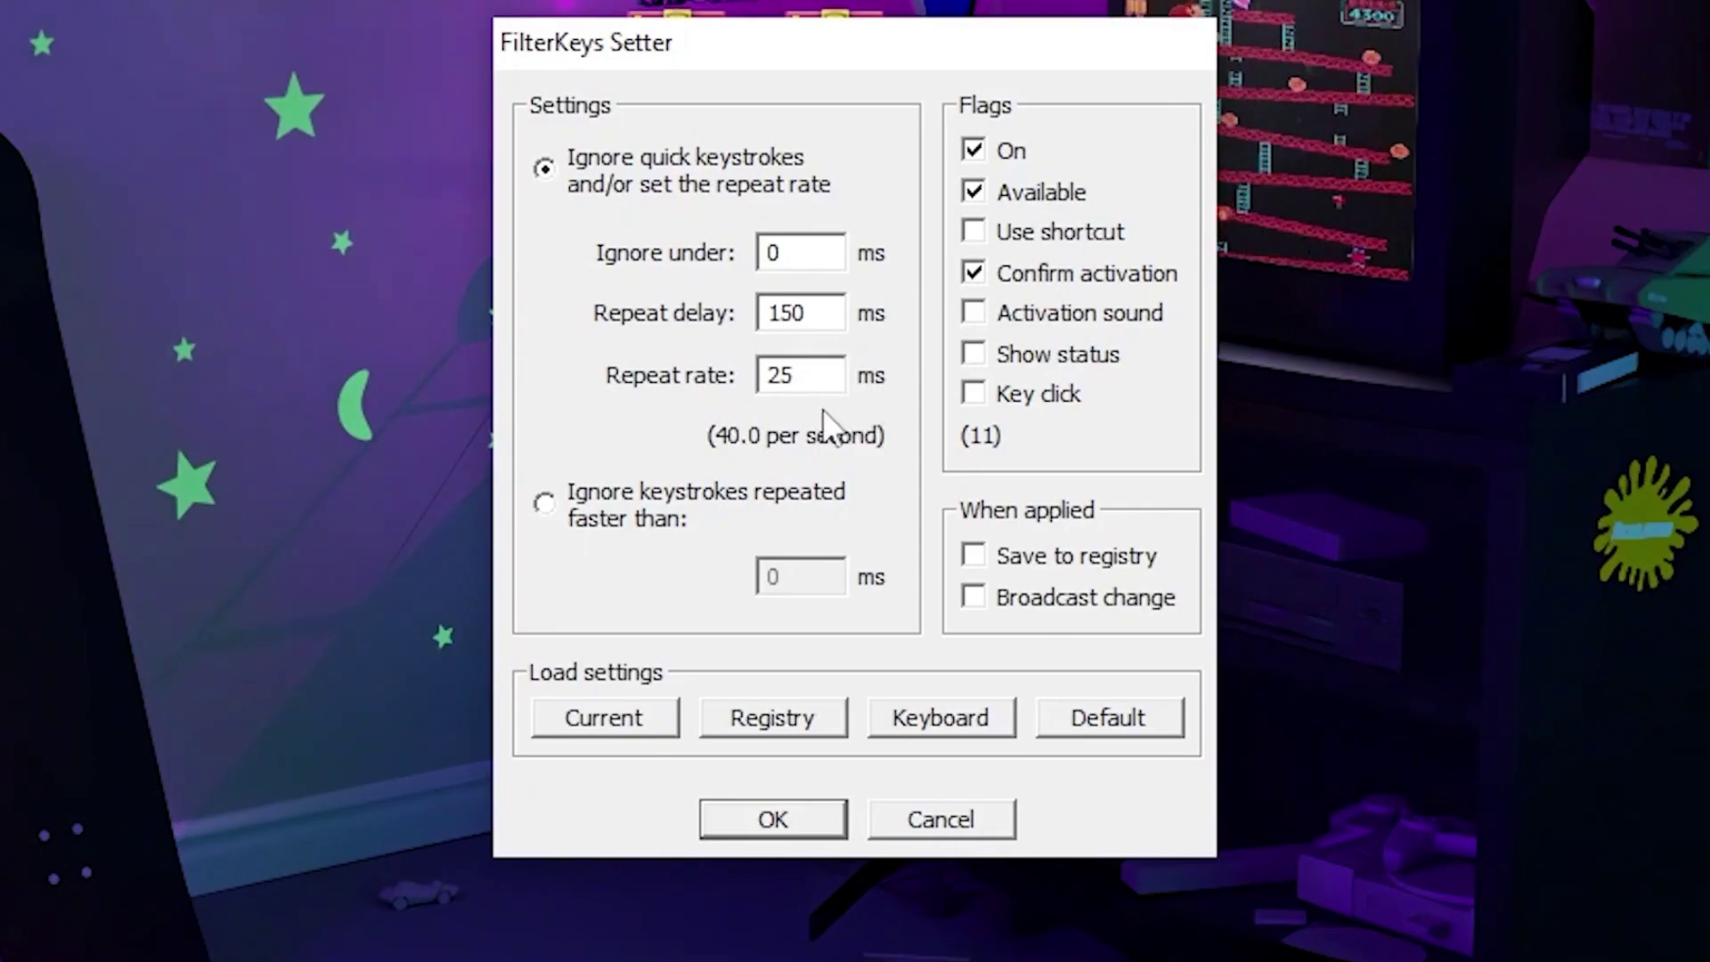
pyautogui.click(973, 556)
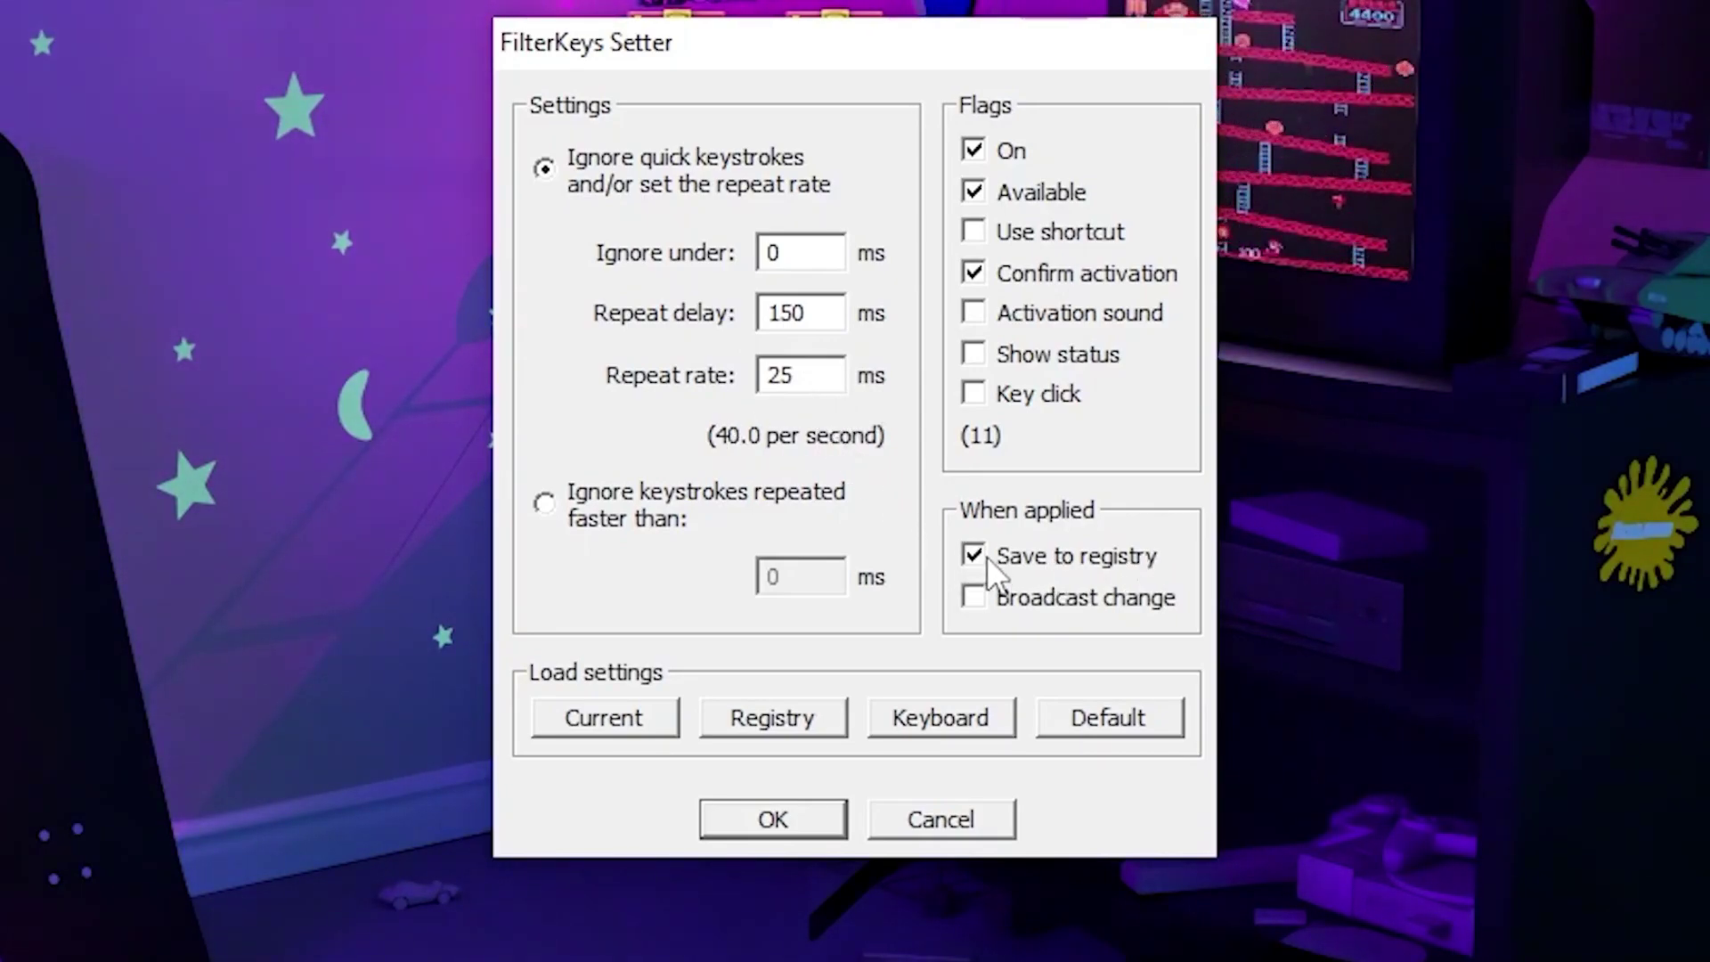
pyautogui.click(774, 824)
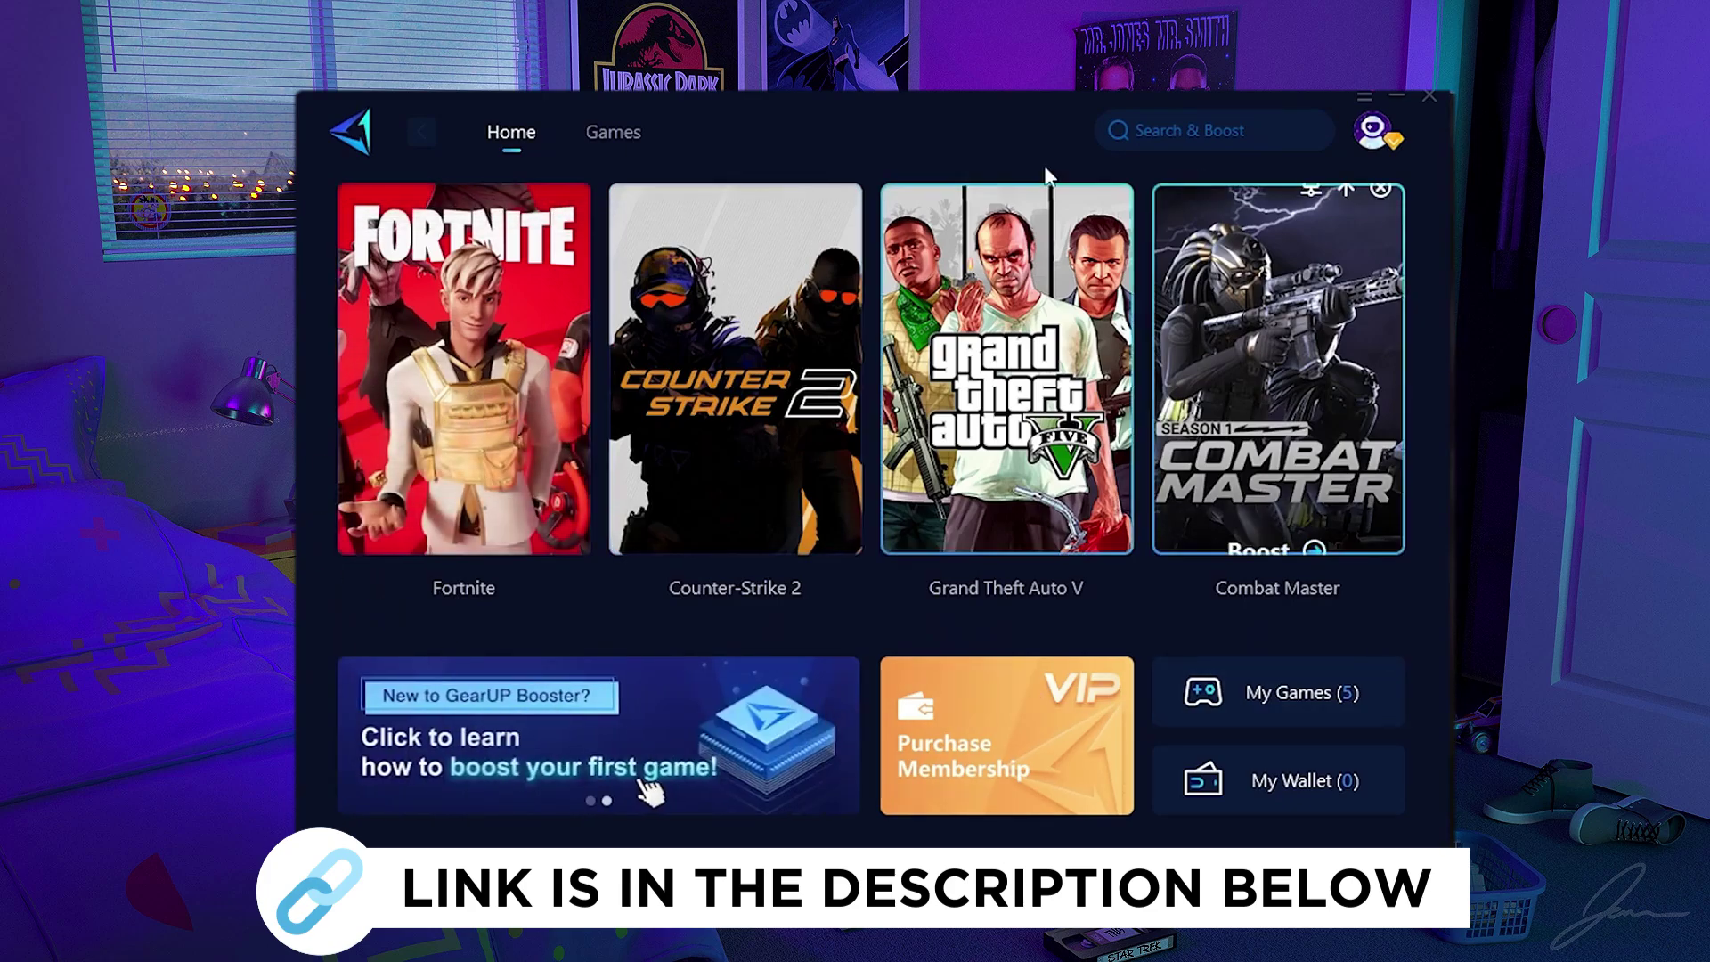
# - Boost Fortnite from the GearUP Booster Home tab
pyautogui.moveTo(477, 430)
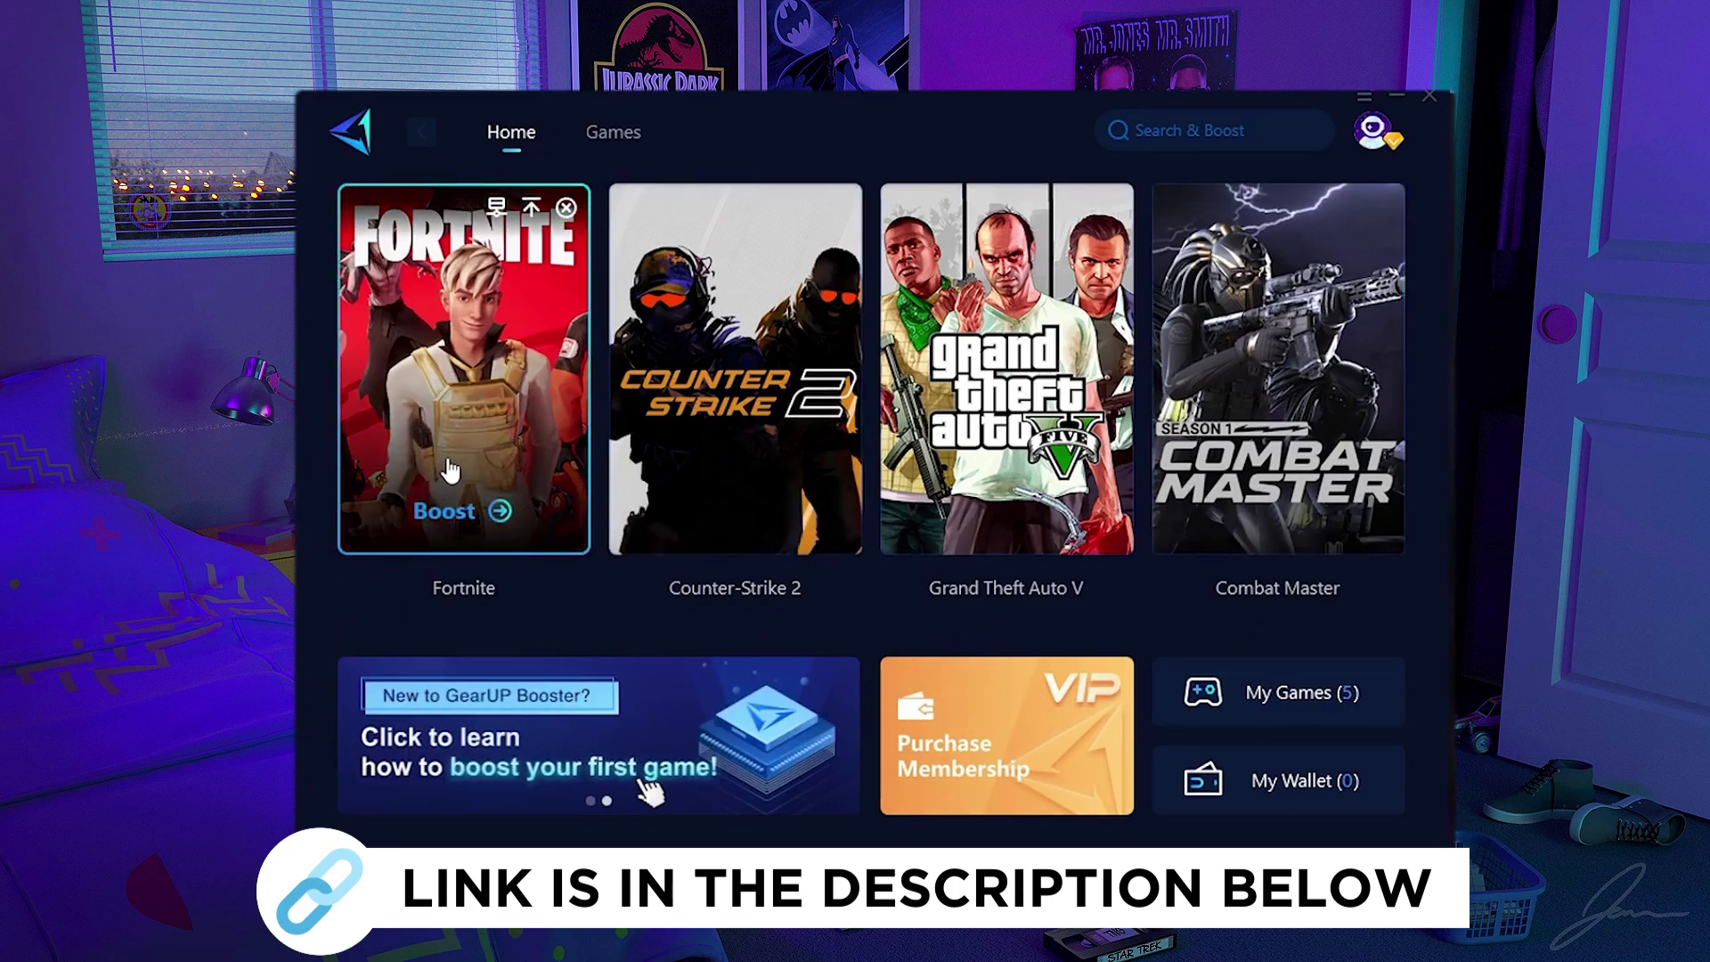
pyautogui.click(450, 337)
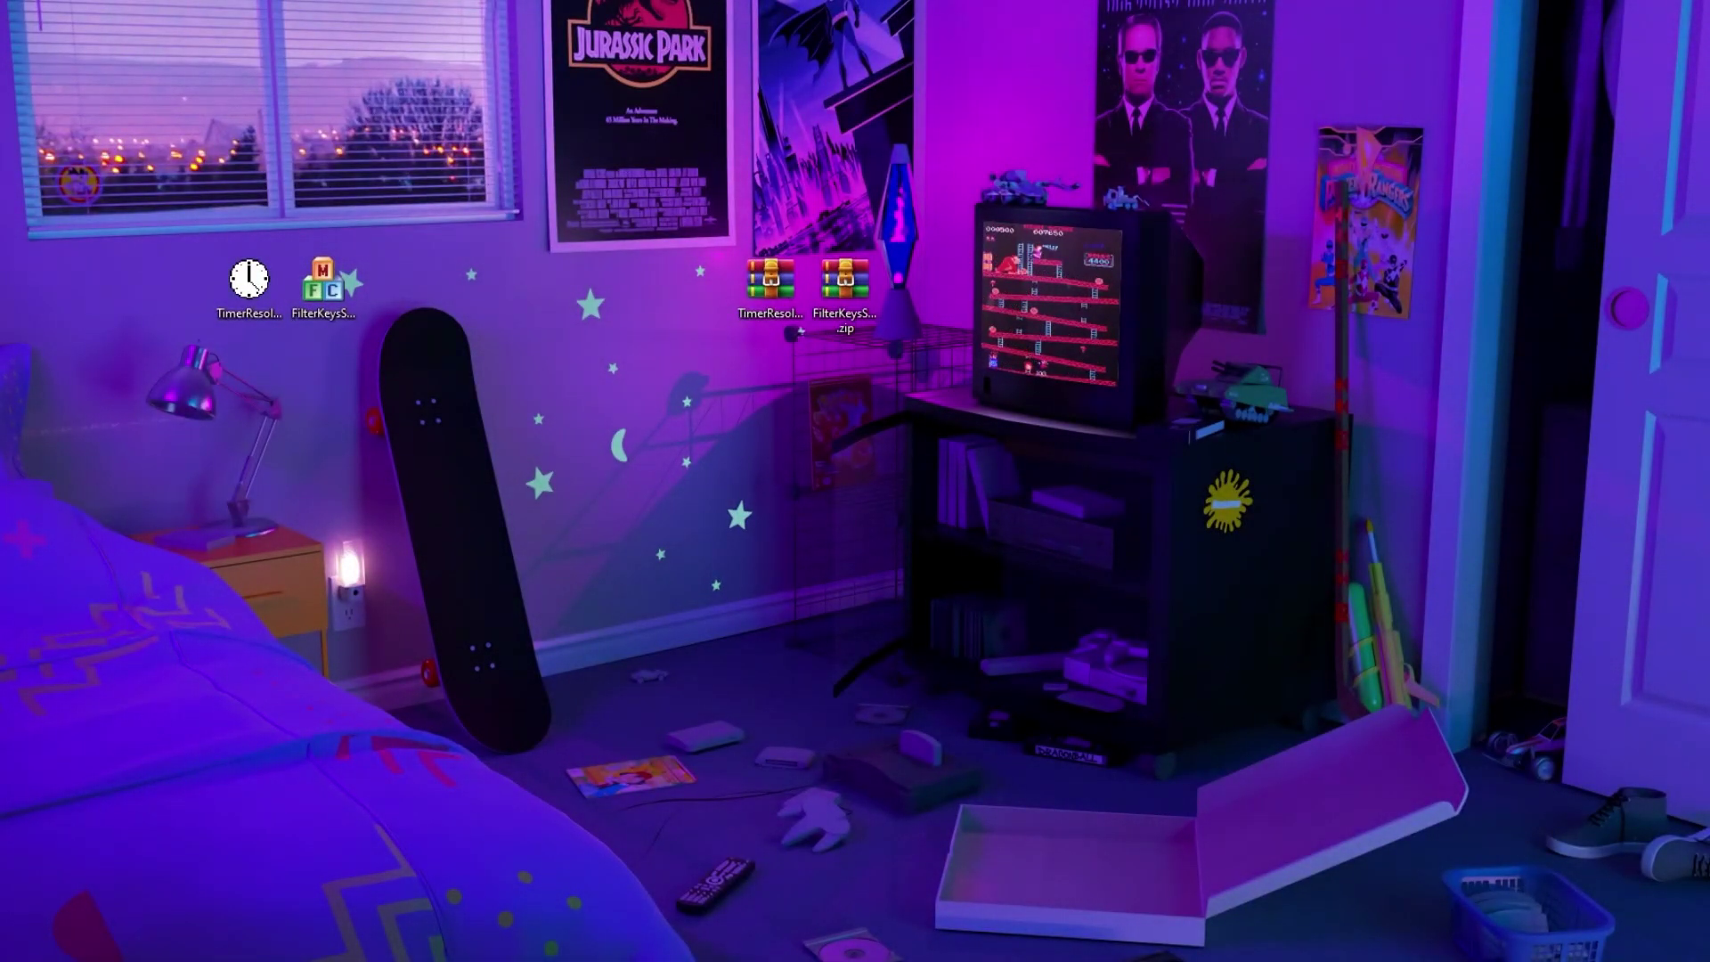
# - Search Windows for 'key' and open the Keyboard control panel
pyautogui.press('super')
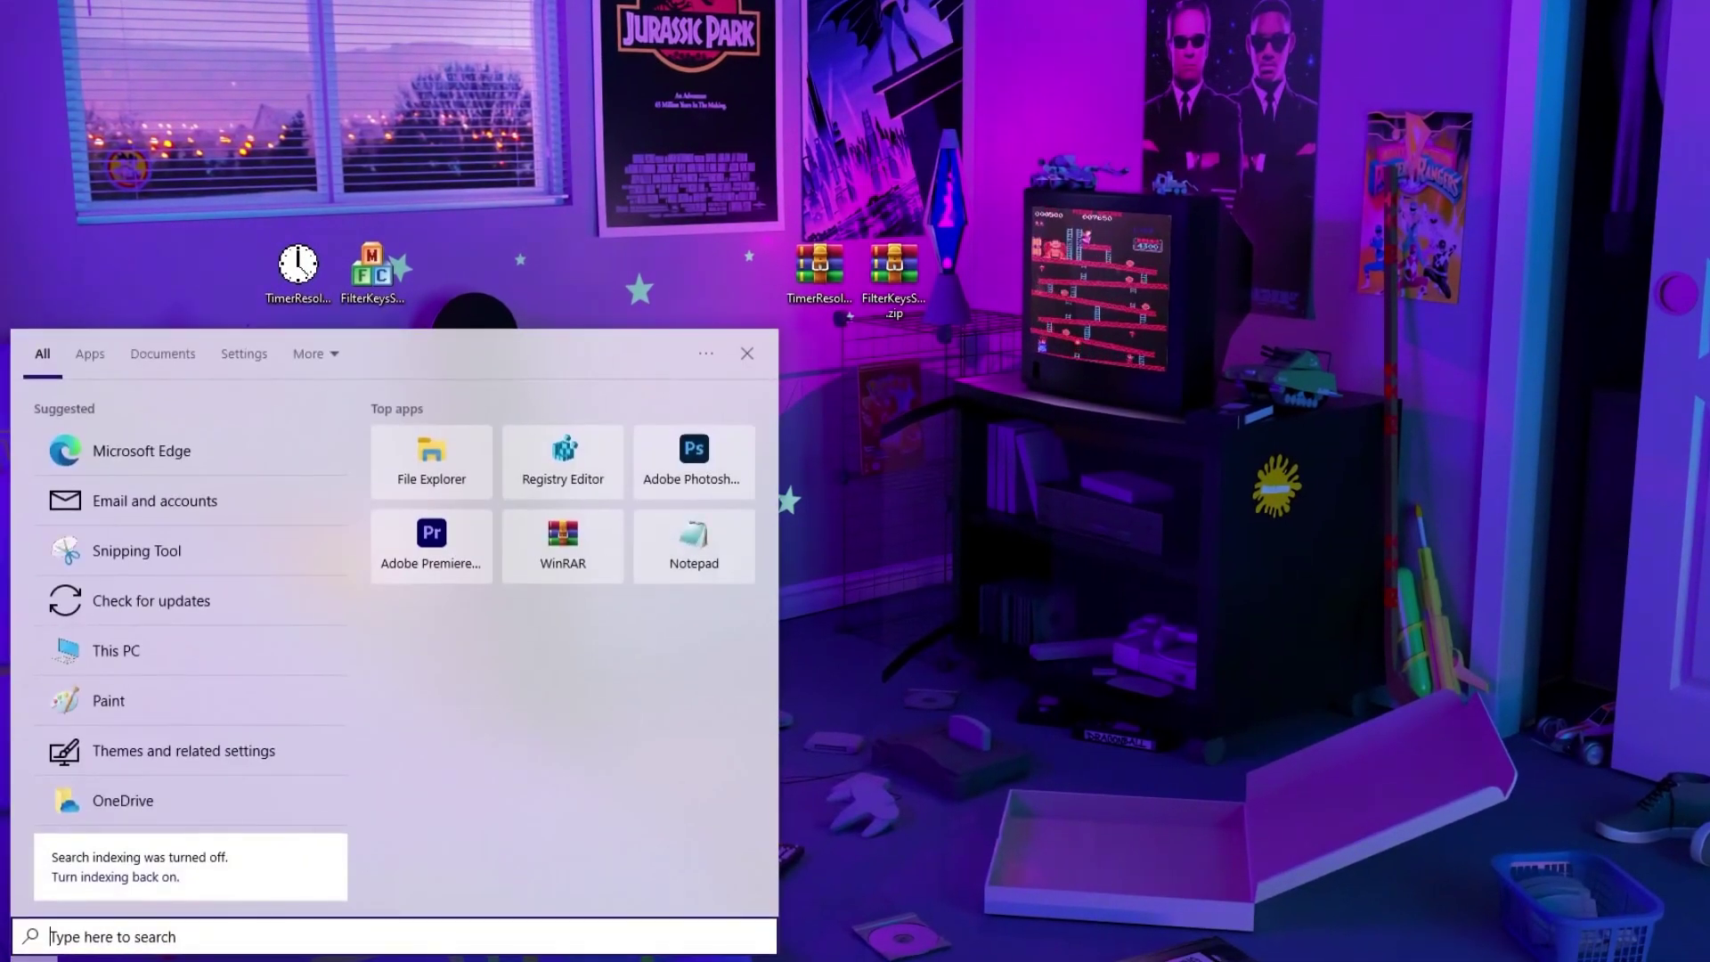
pyautogui.write('key')
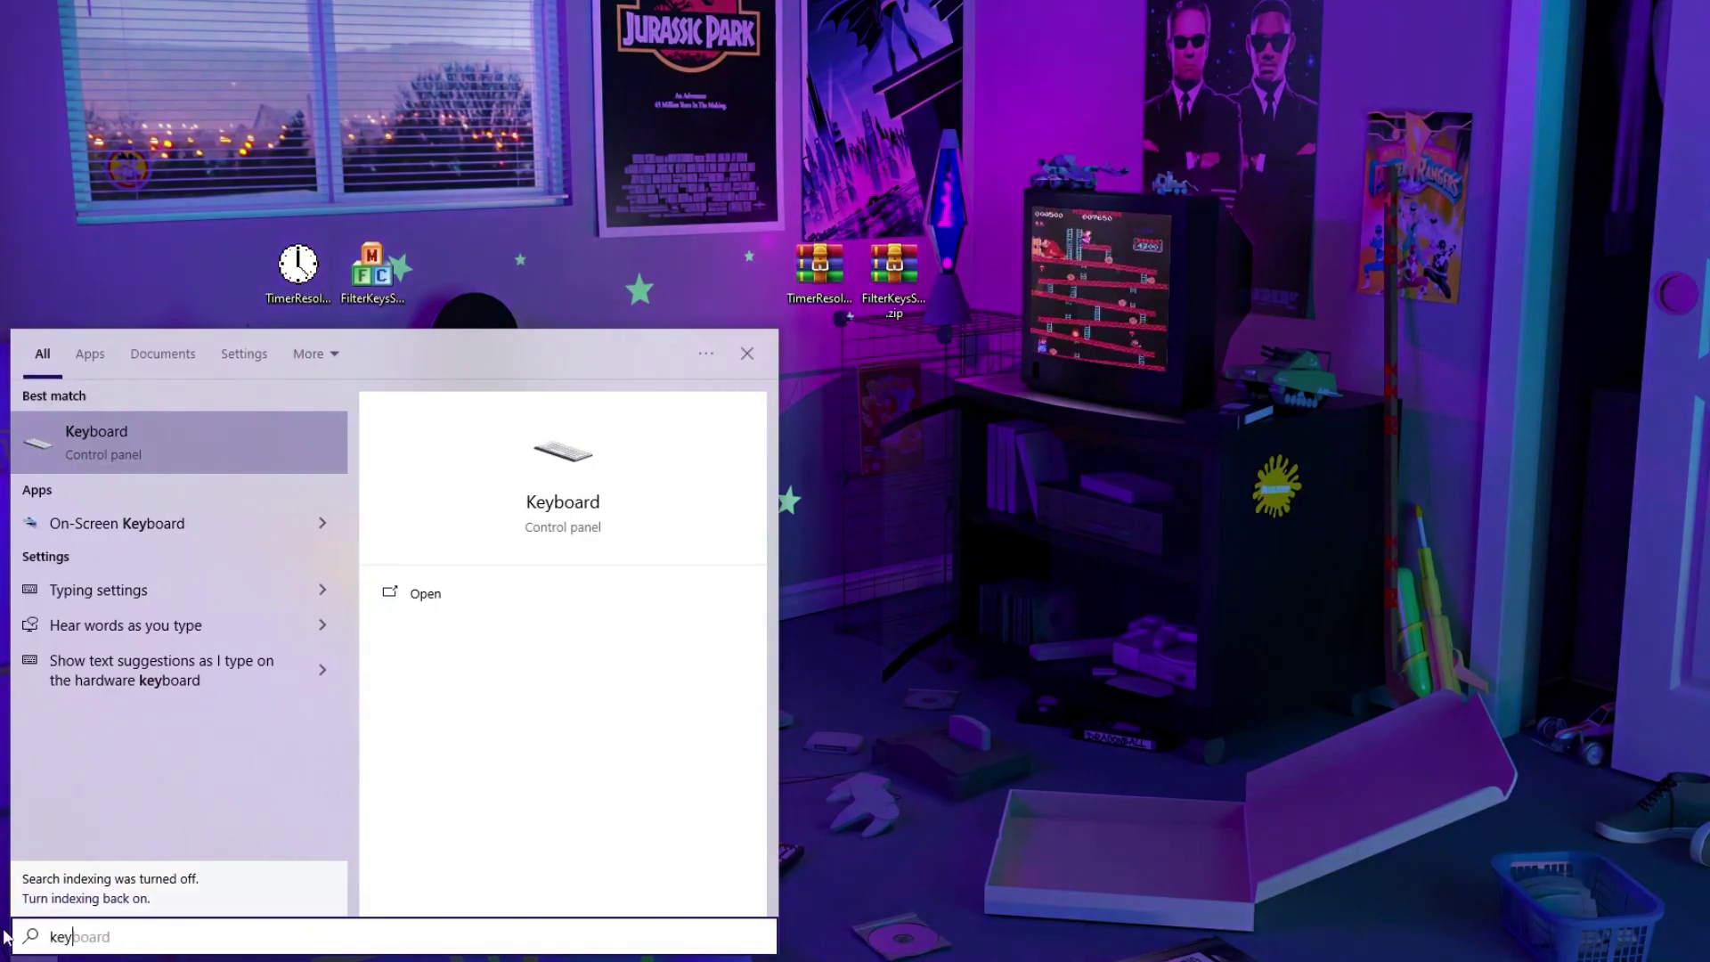
pyautogui.click(201, 419)
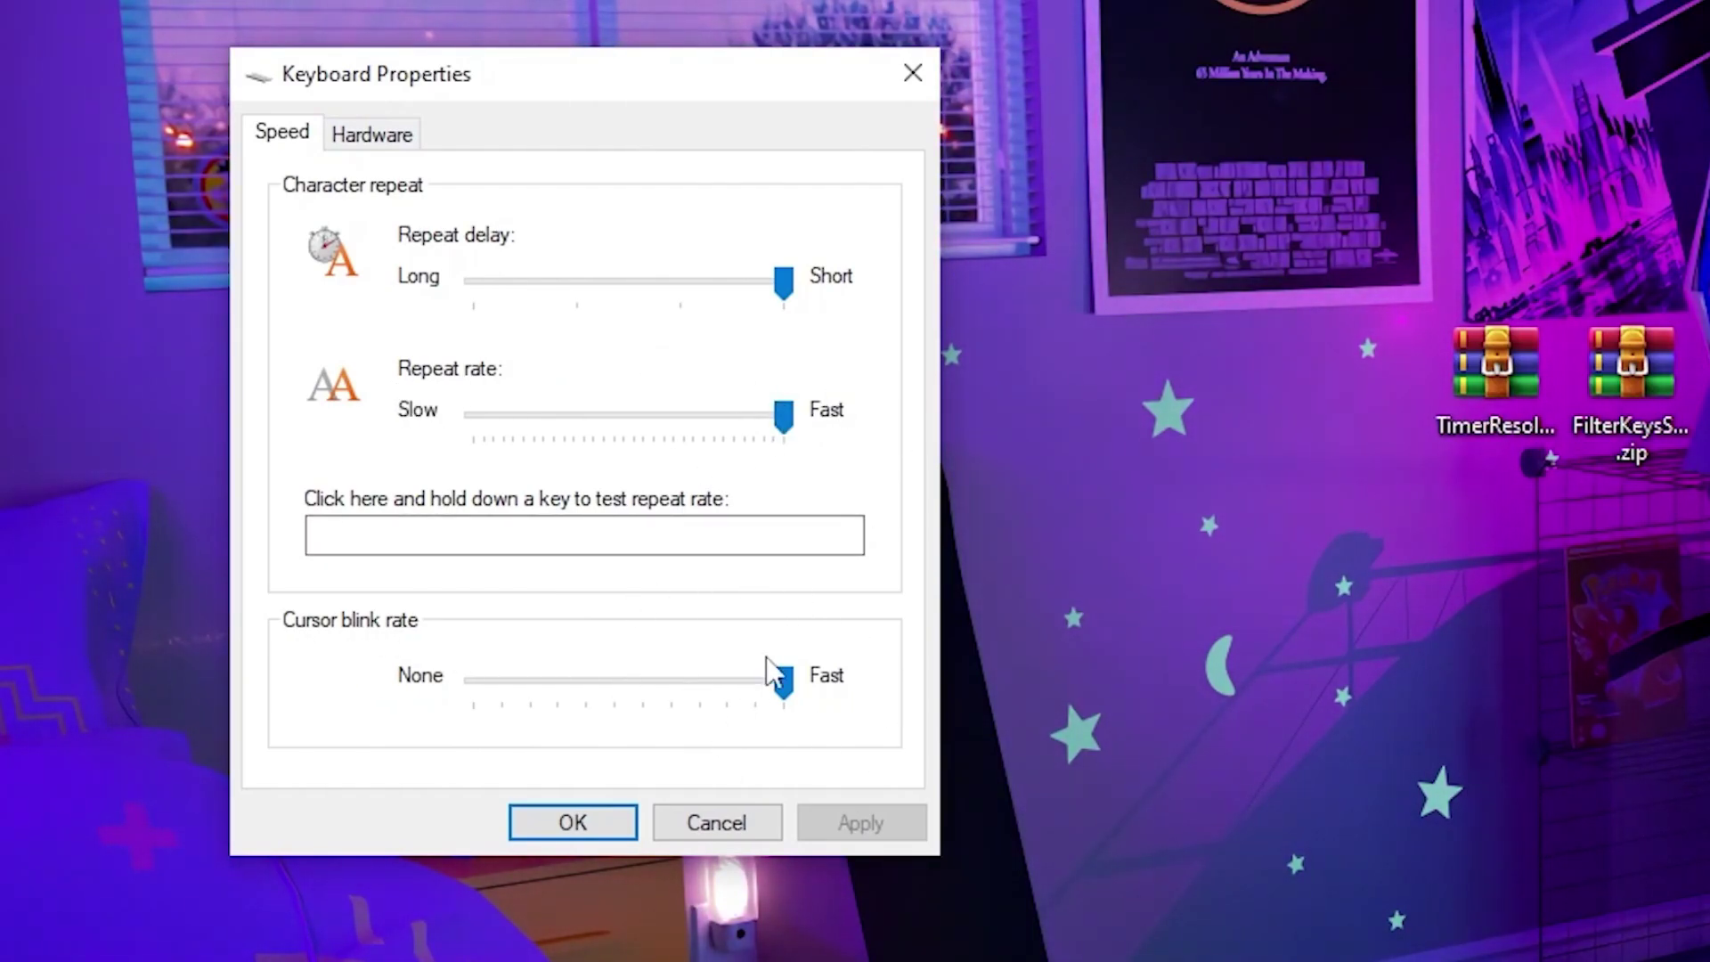
# - Confirm the keyboard settings, then open Advanced display settings from the desktop's Display settings
pyautogui.click(570, 820)
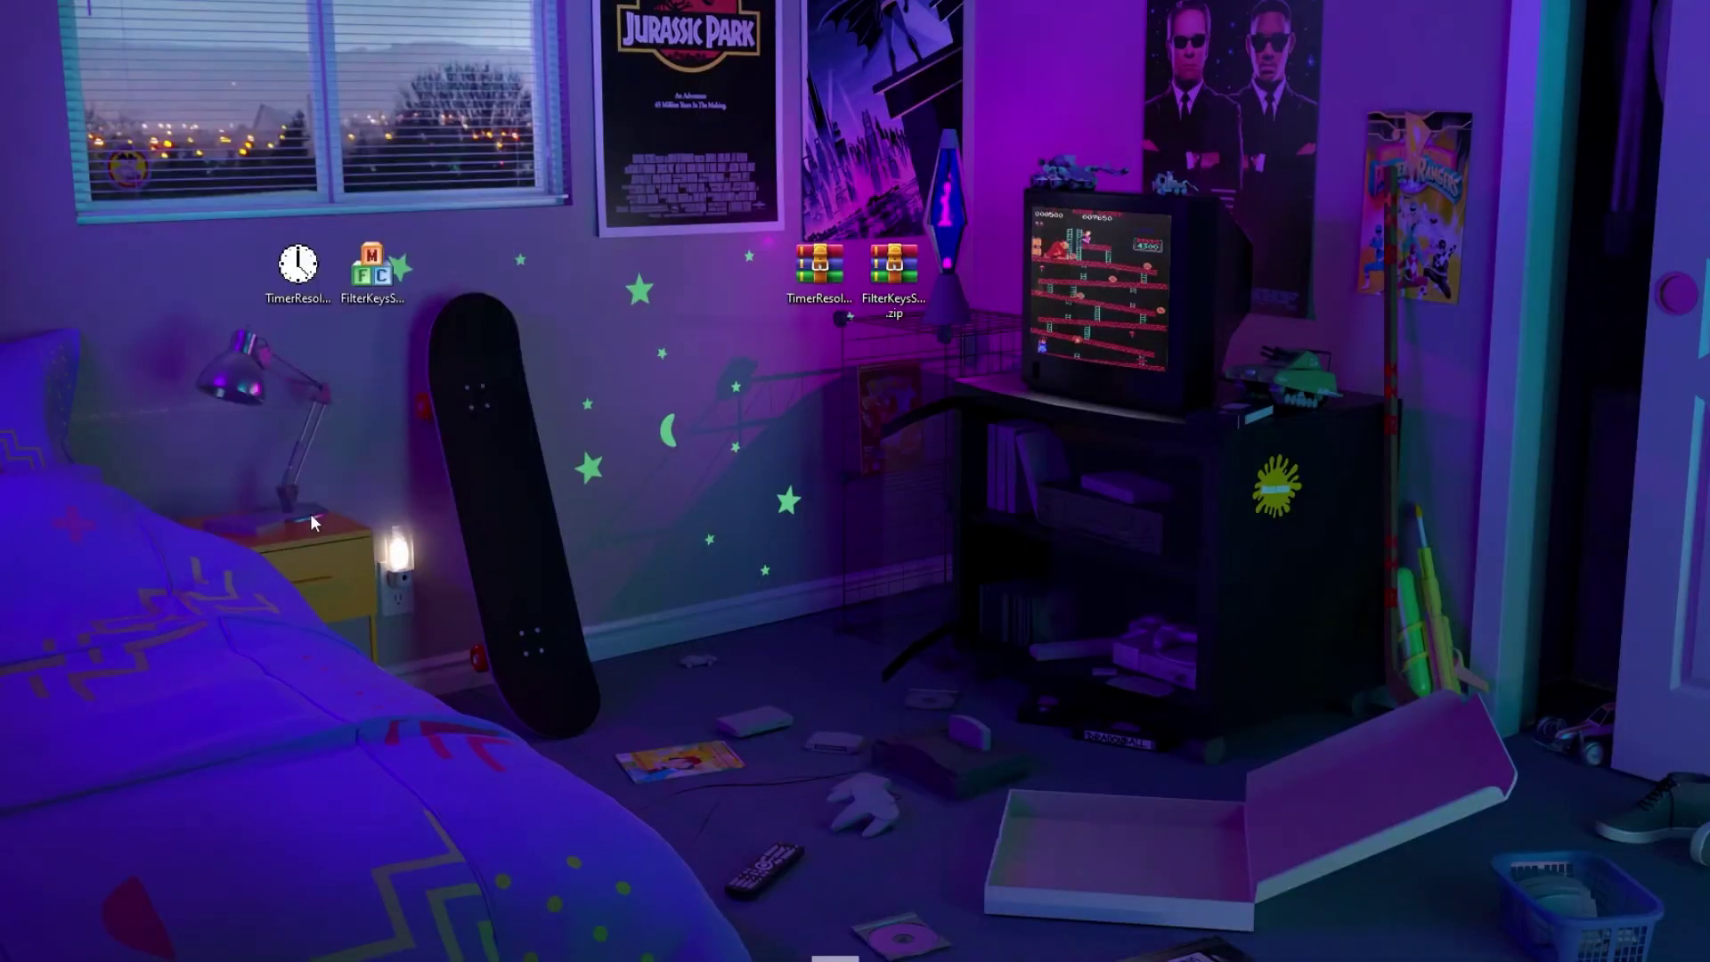
pyautogui.rightClick(1162, 814)
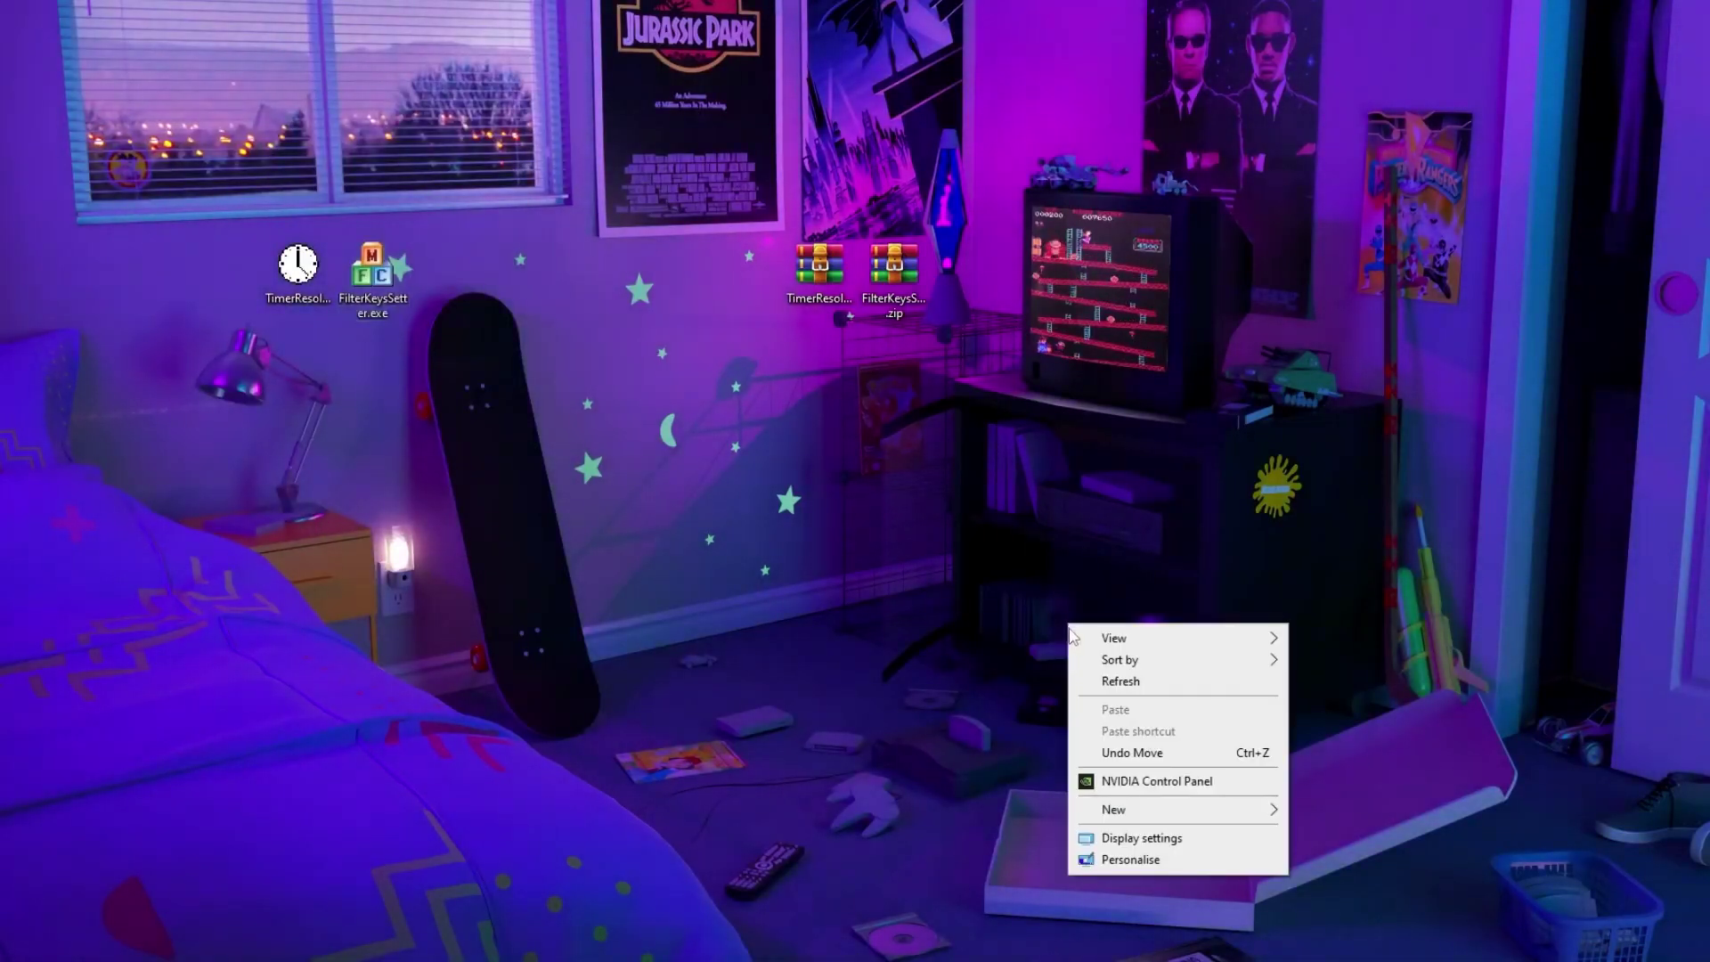
pyautogui.click(1124, 832)
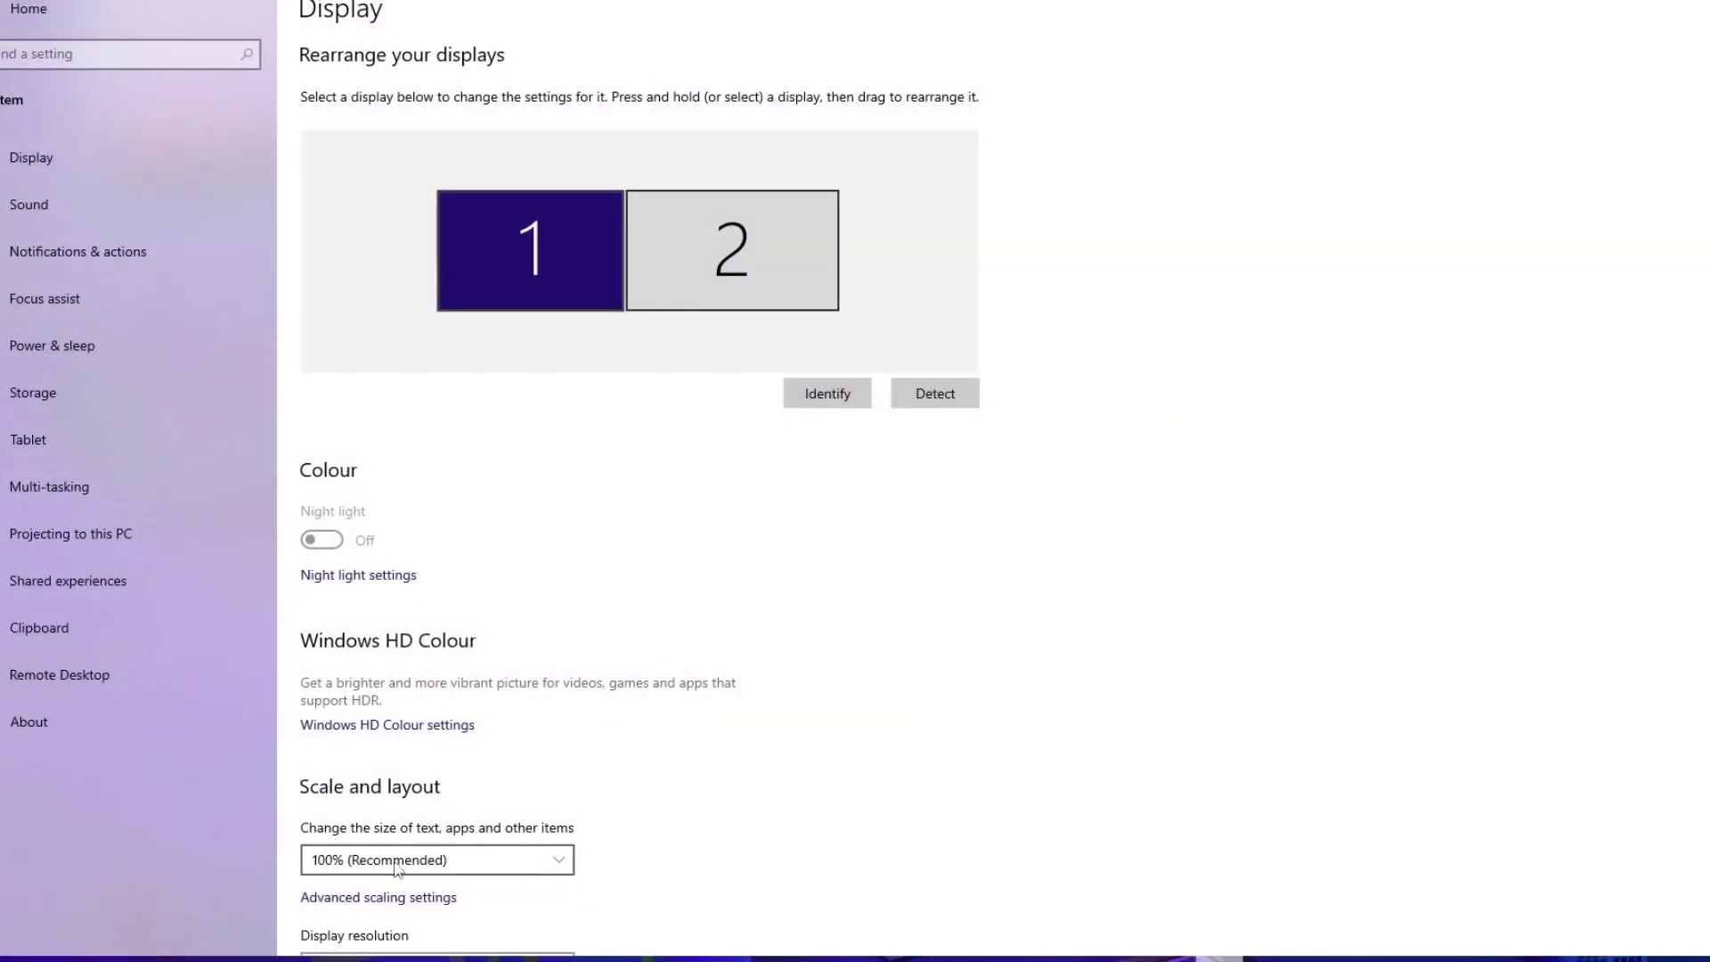
pyautogui.scroll(-5, 445, 859)
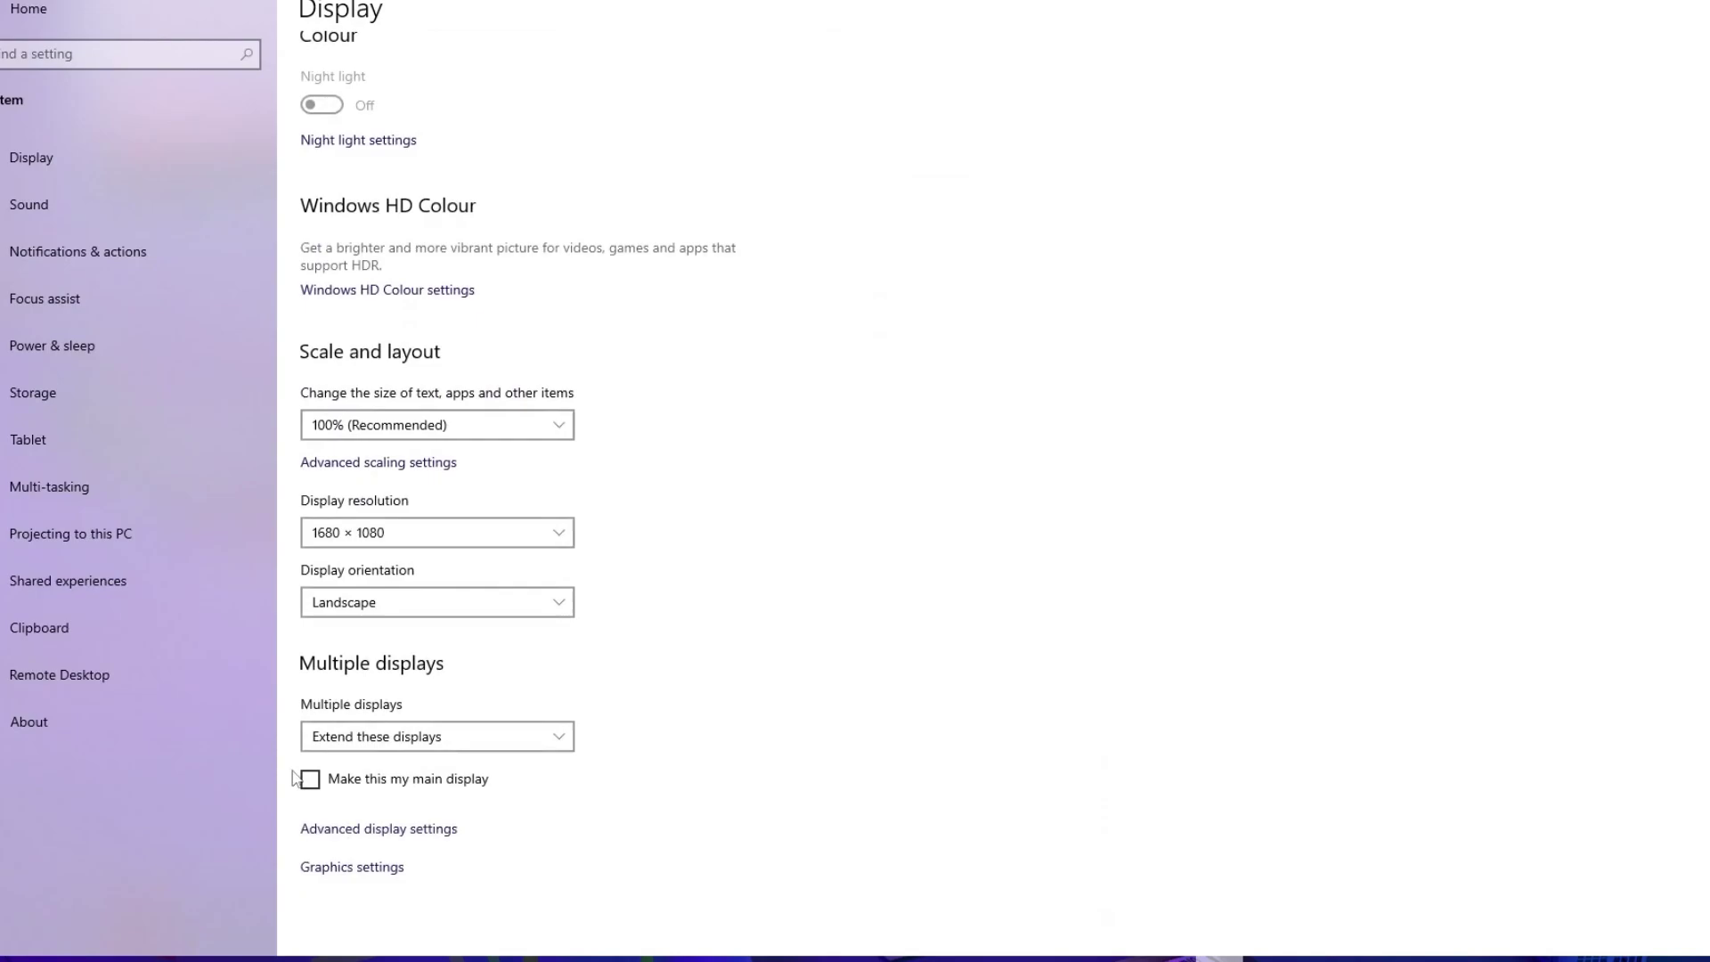
pyautogui.click(406, 829)
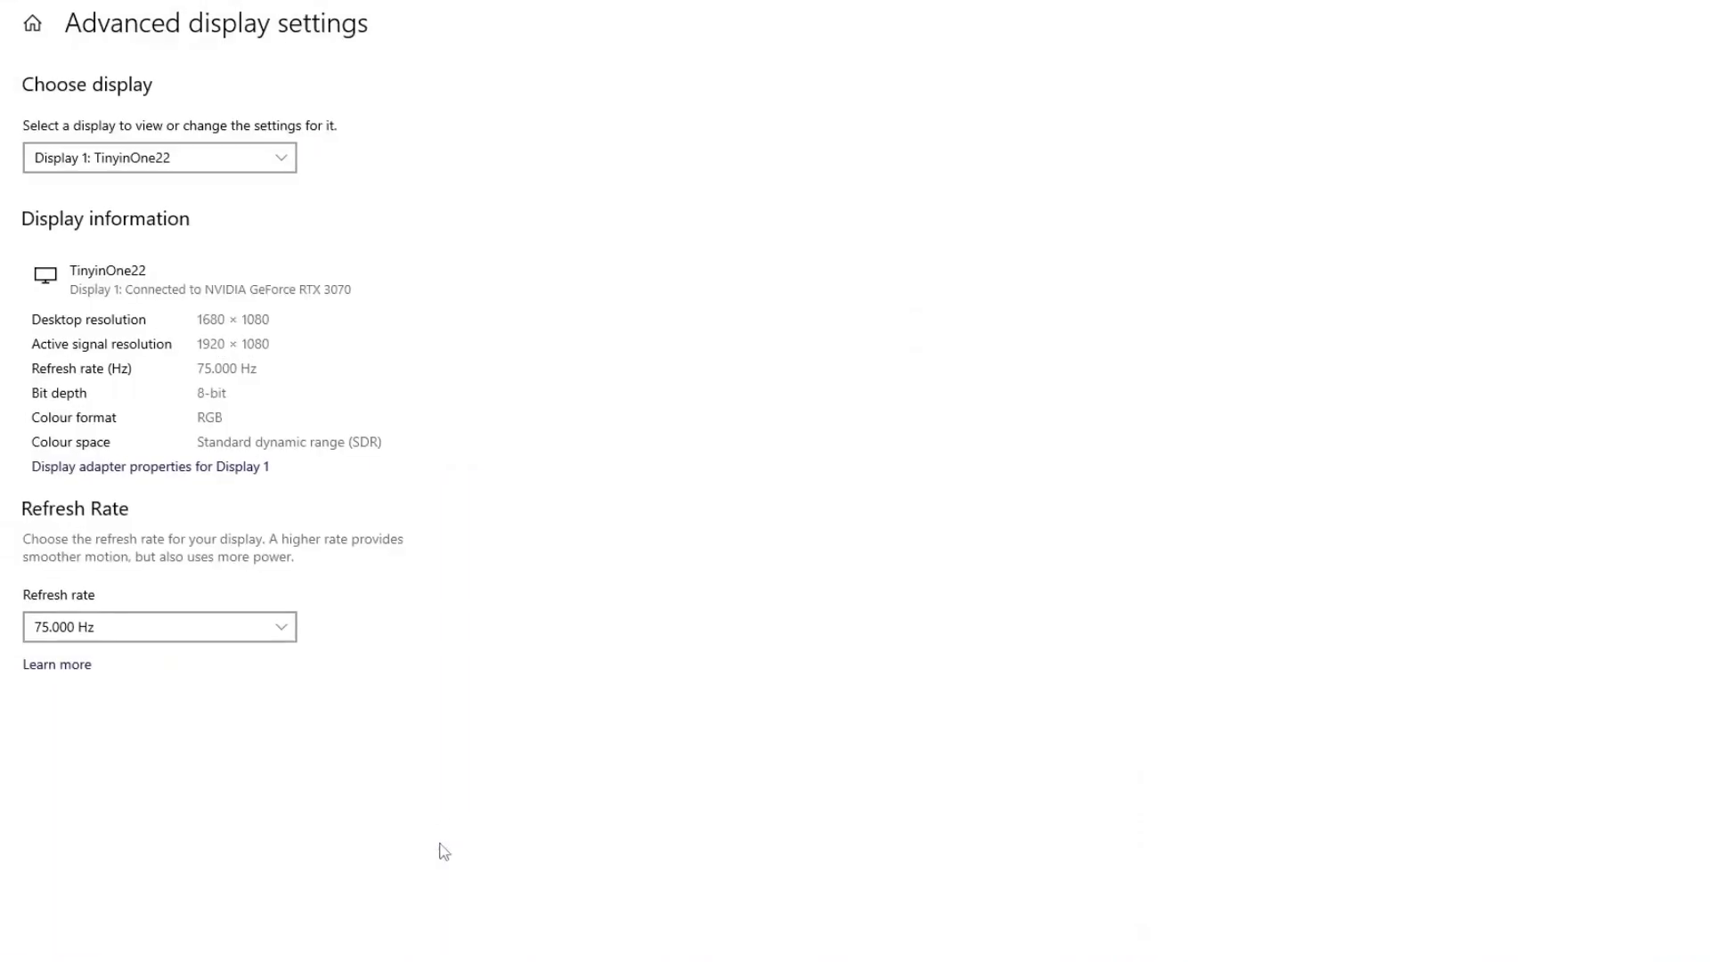
# - Select Display 2, the OMEN X 25f, and keep its refresh rate at 239.761 Hz
pyautogui.click(221, 162)
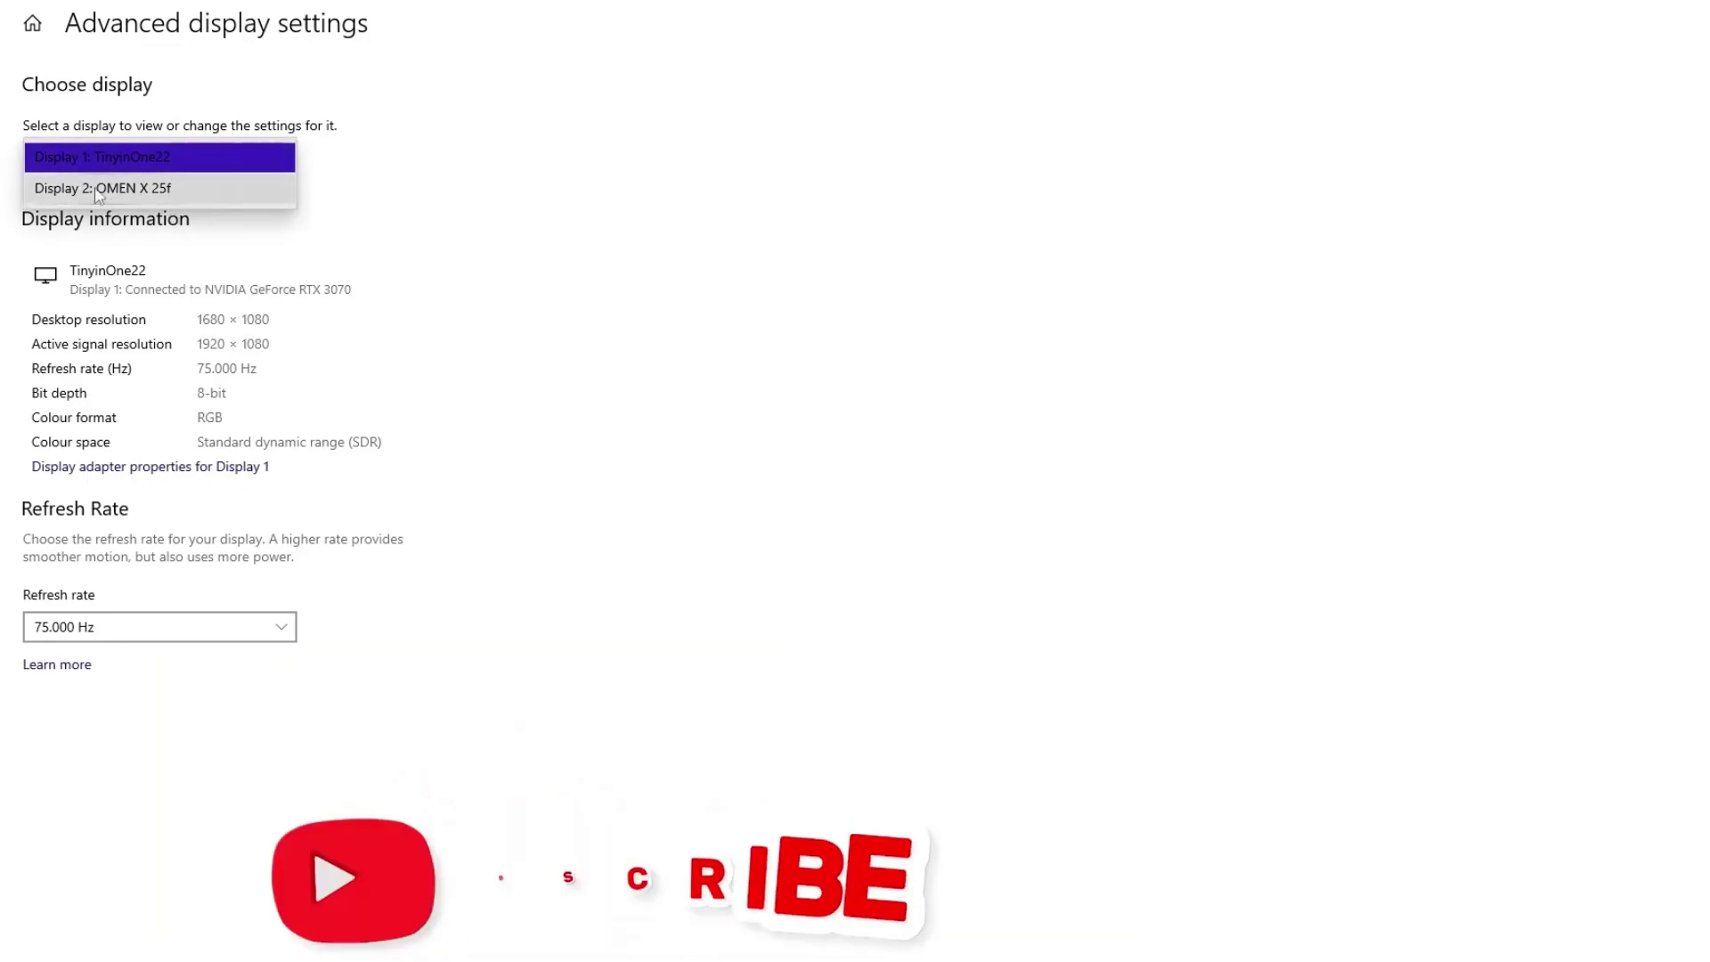
pyautogui.click(138, 188)
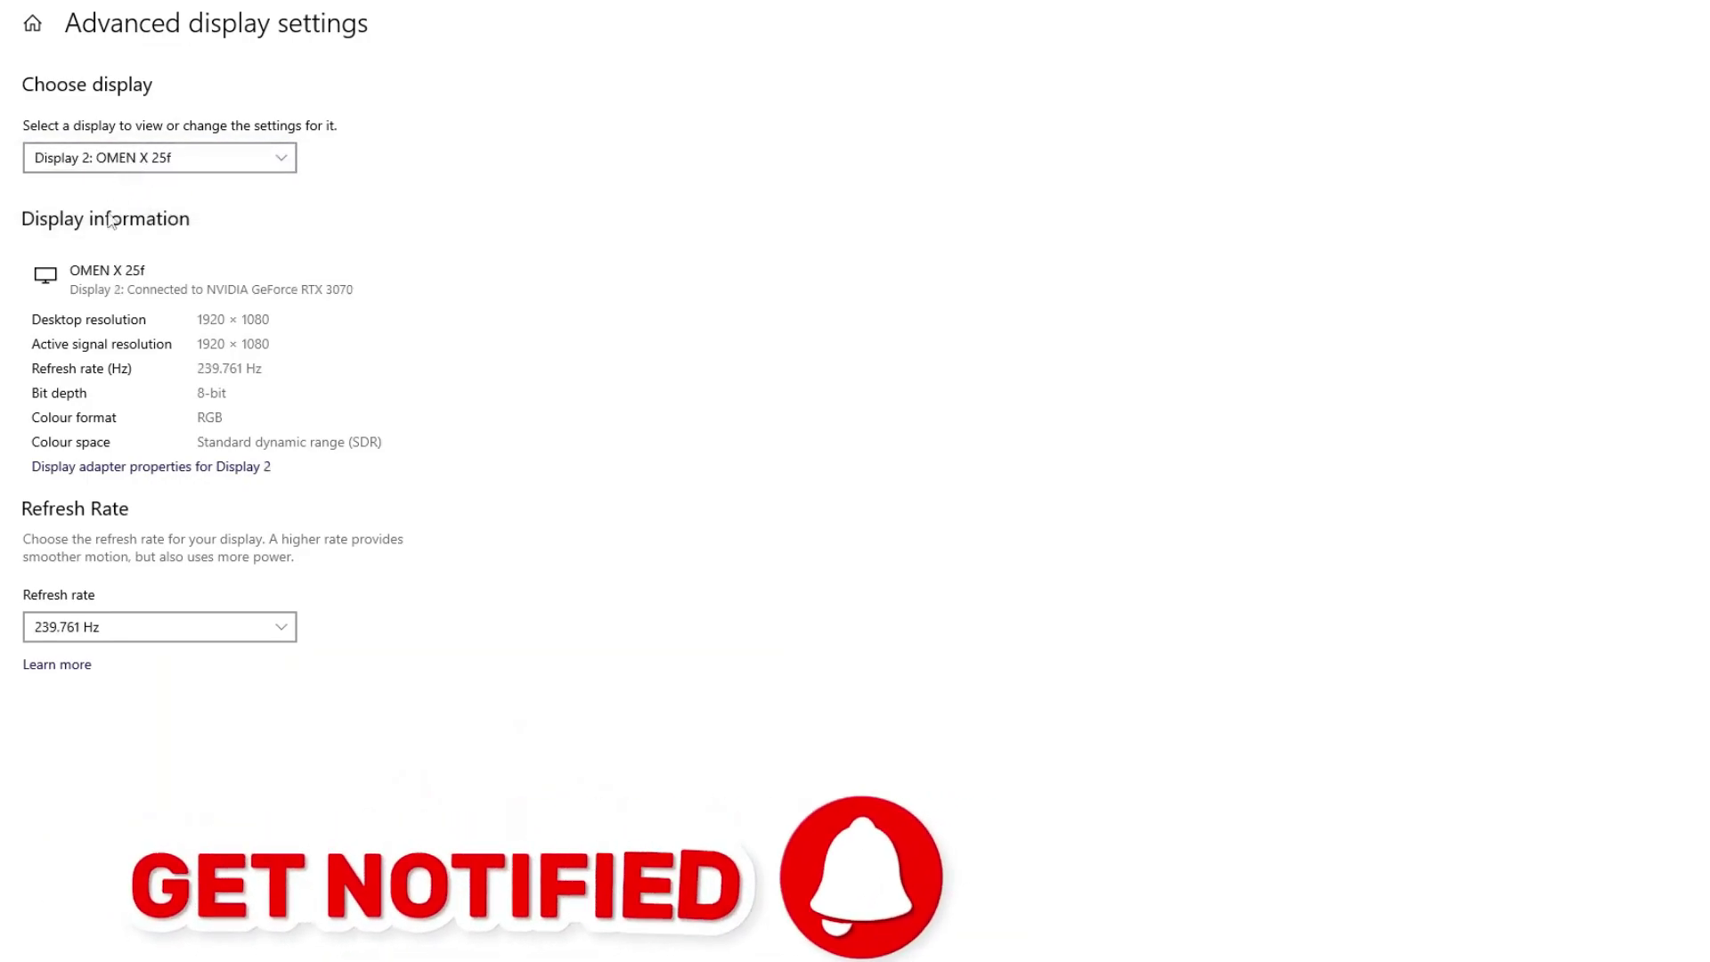
pyautogui.click(110, 624)
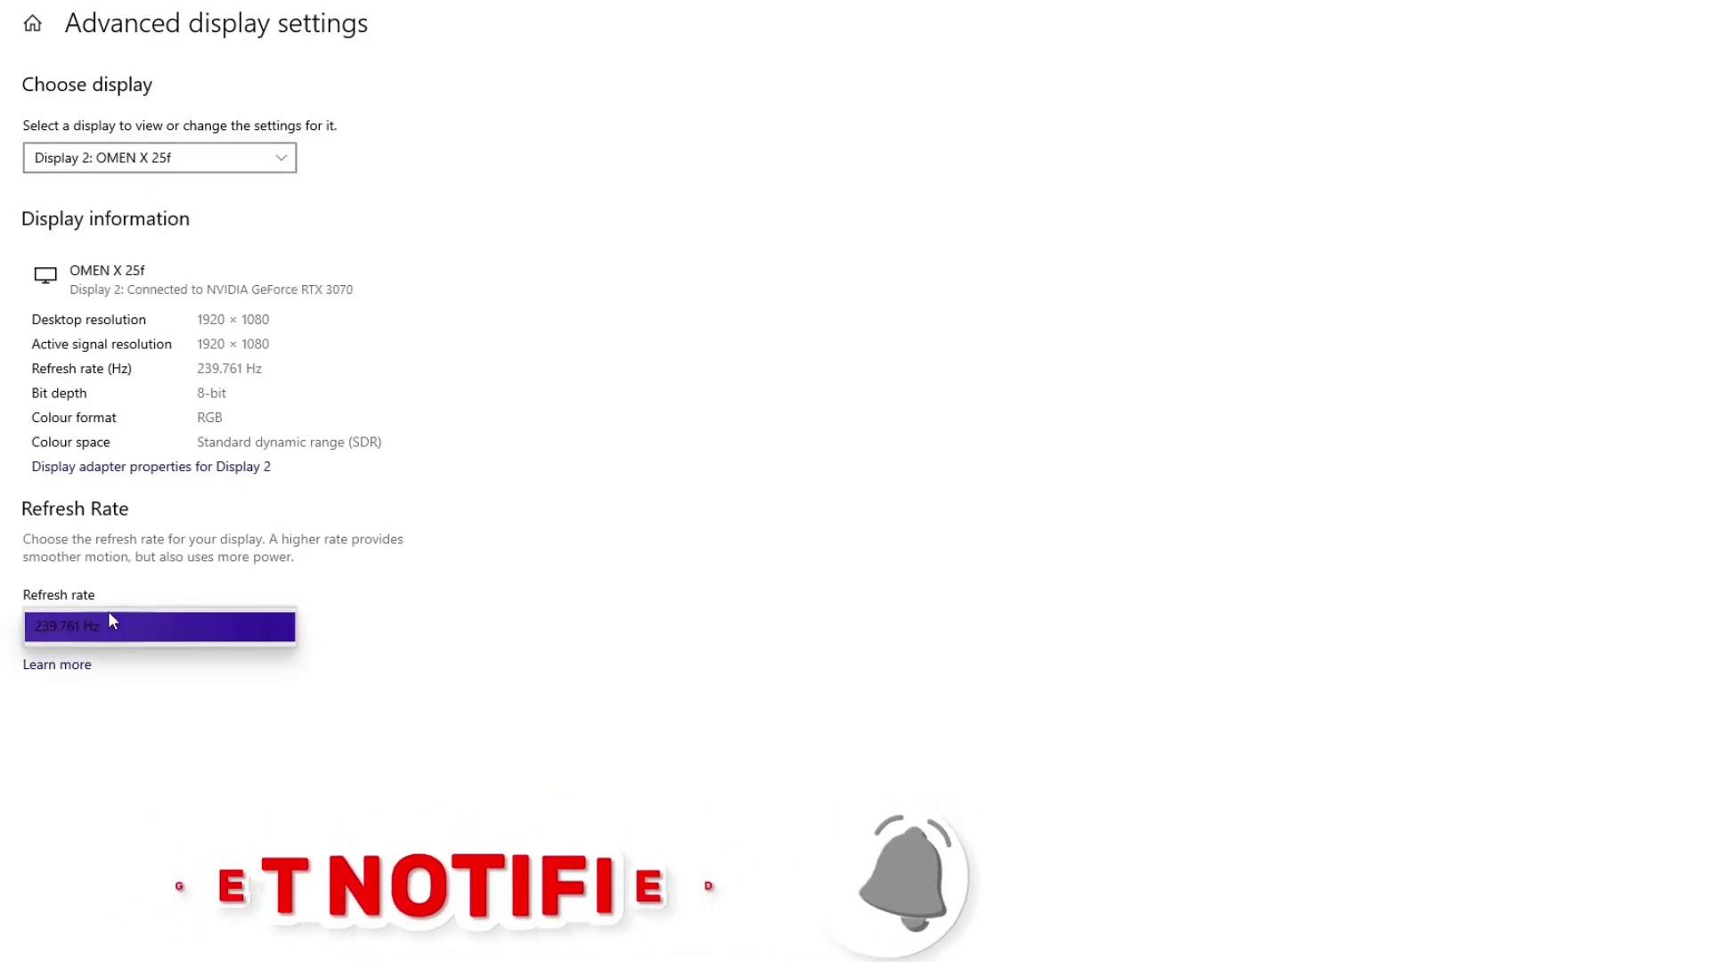
pyautogui.click(107, 631)
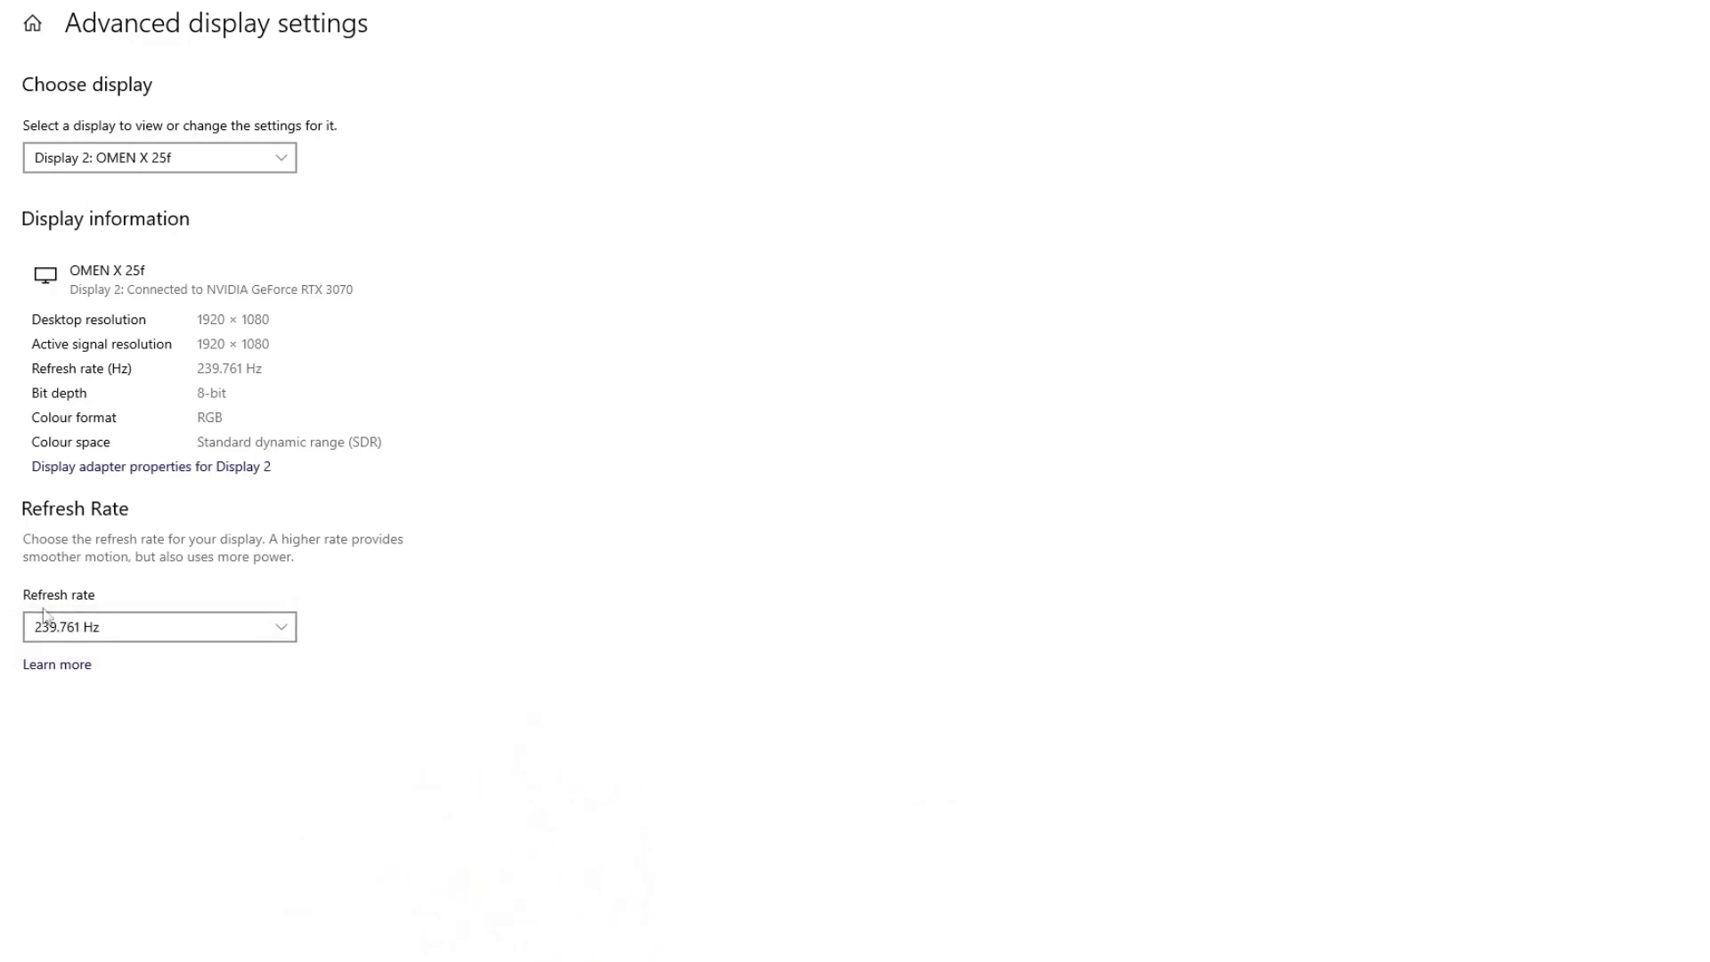